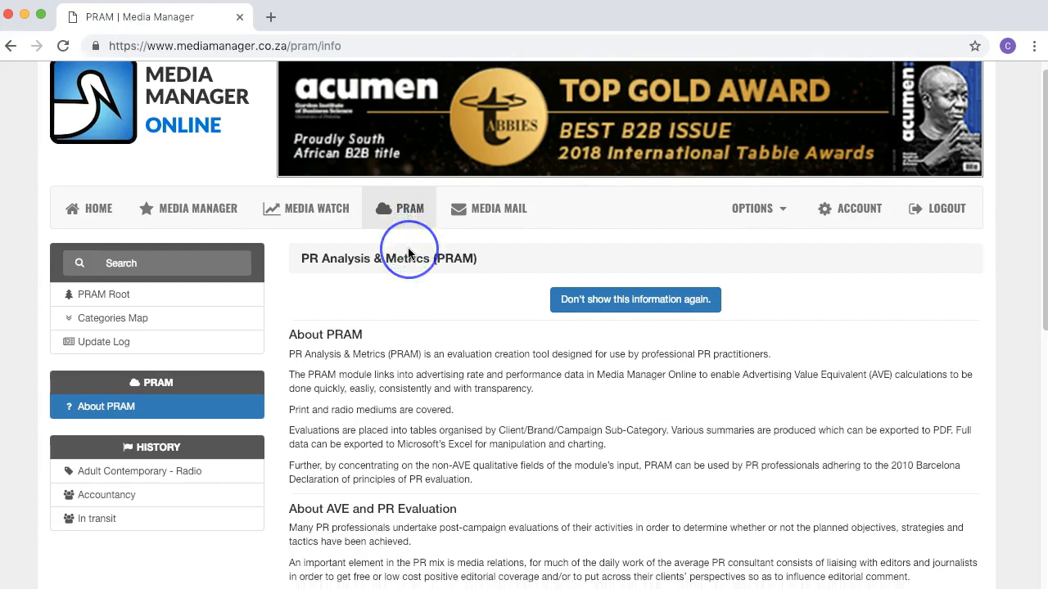
Review the introductory PRAM information and dismiss it so it is not shown again
{"action": "scroll", "coordinate": [412, 251], "scroll_direction": "down", "scroll_amount": 3}
{"action": "scroll", "coordinate": [408, 251], "scroll_direction": "down", "scroll_amount": 5}
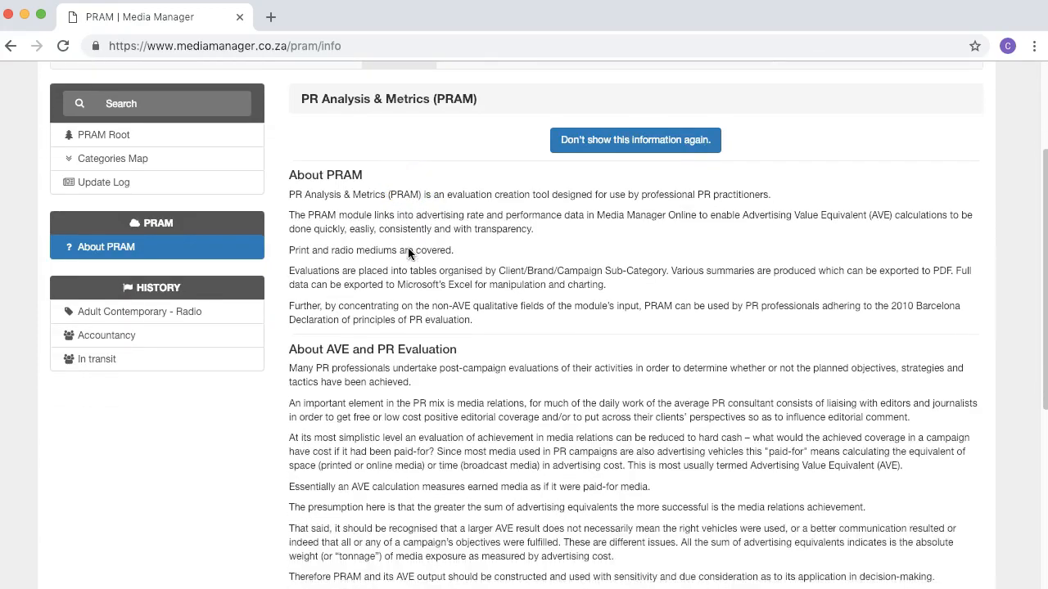
{"action": "scroll", "coordinate": [408, 253], "scroll_direction": "down", "scroll_amount": 2}
{"action": "scroll", "coordinate": [408, 248], "scroll_direction": "up", "scroll_amount": 5}
{"action": "scroll", "coordinate": [408, 253], "scroll_direction": "up", "scroll_amount": 1}
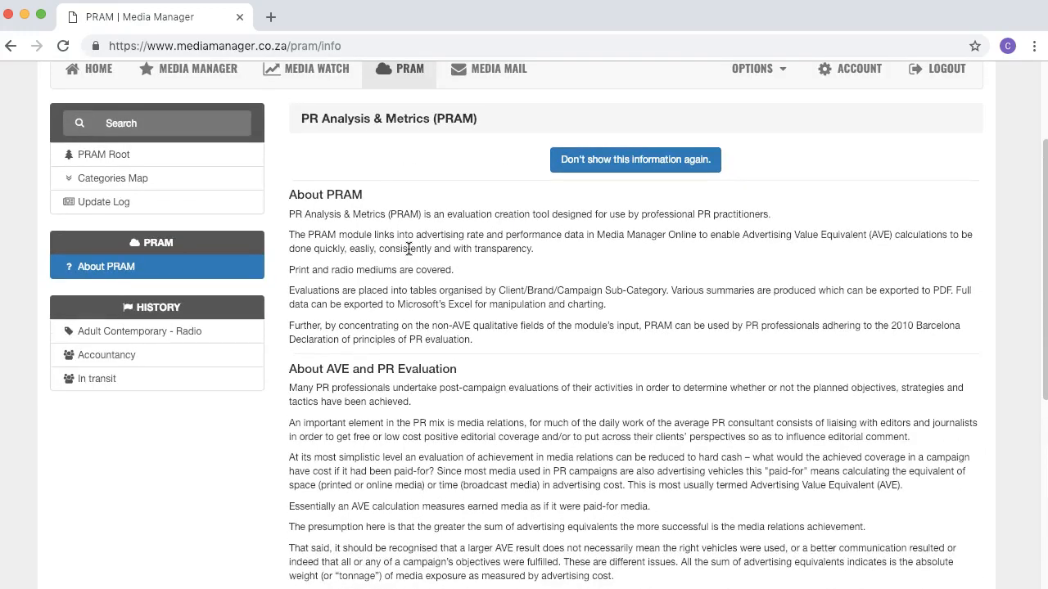
{"action": "scroll", "coordinate": [409, 249], "scroll_direction": "up", "scroll_amount": 2}
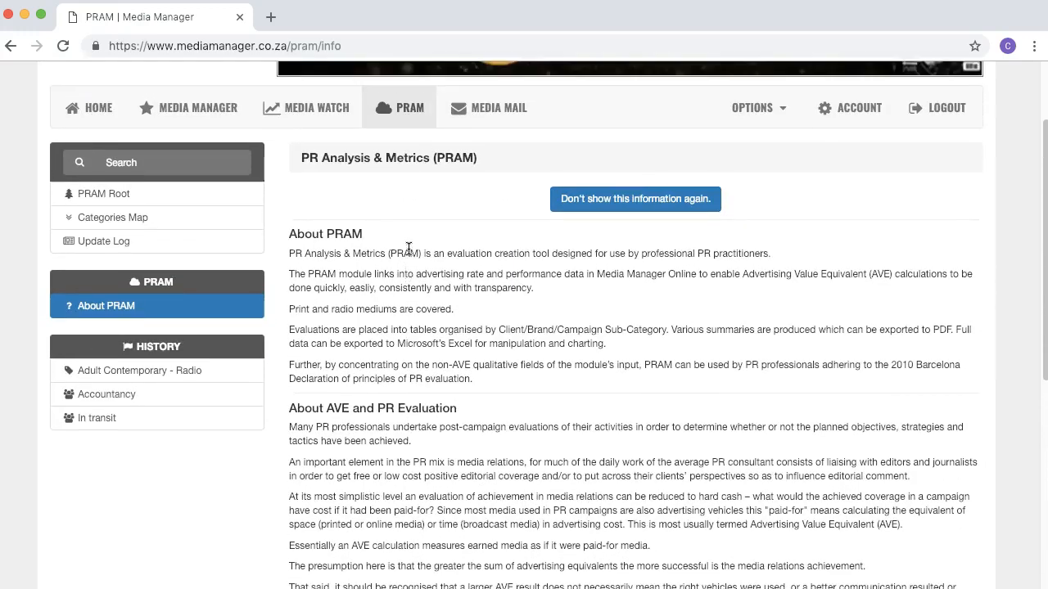
{"action": "scroll", "coordinate": [409, 249], "scroll_direction": "up", "scroll_amount": 1}
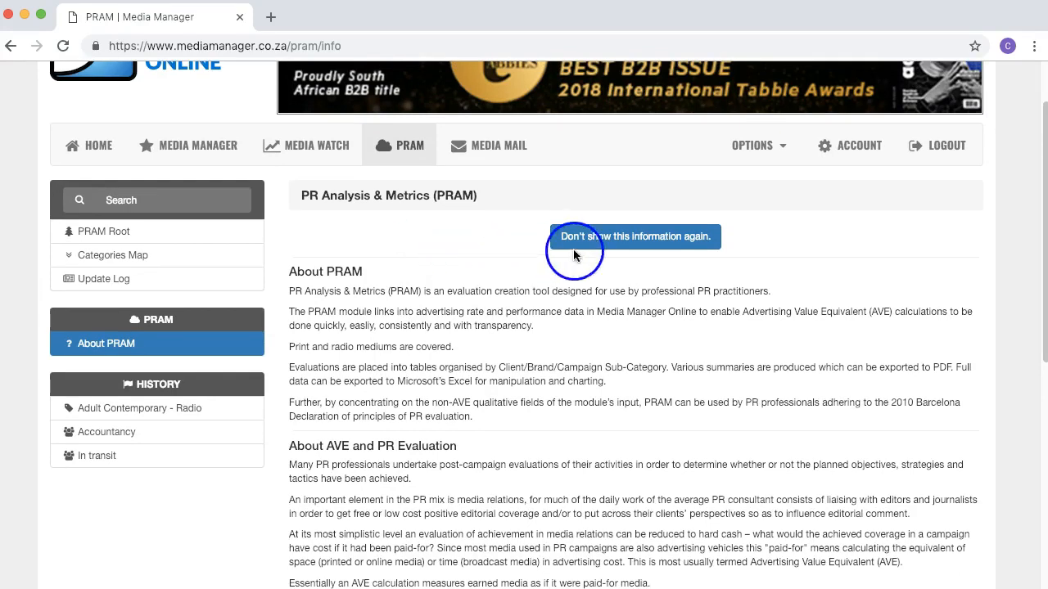
{"action": "left_click", "coordinate": [610, 242]}
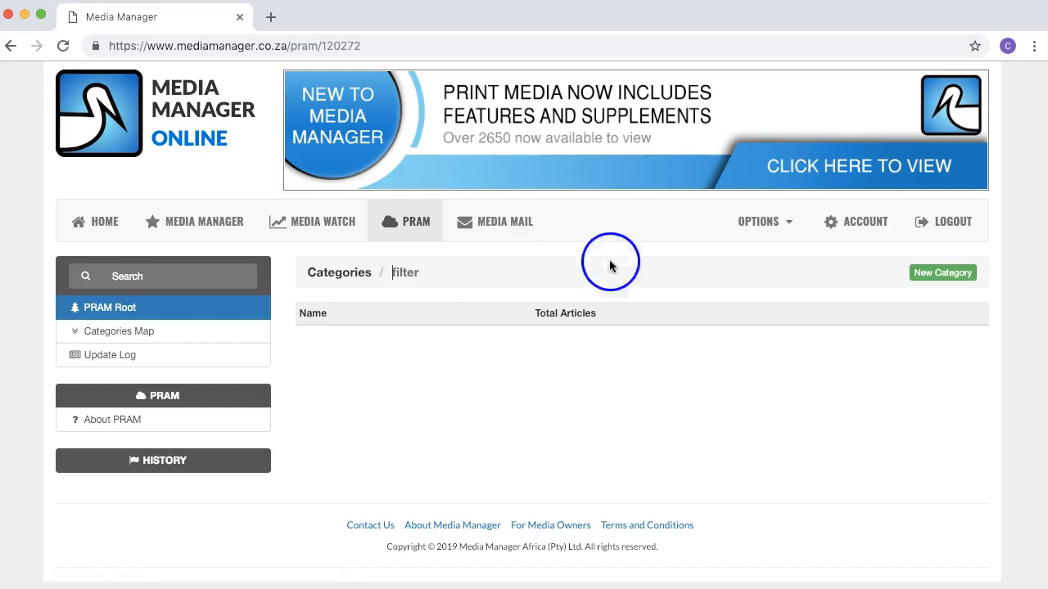
Review the PRAM access, AVE and editorial weighting information, and open the Media Manager contact details
{"action": "left_click", "coordinate": [180, 421]}
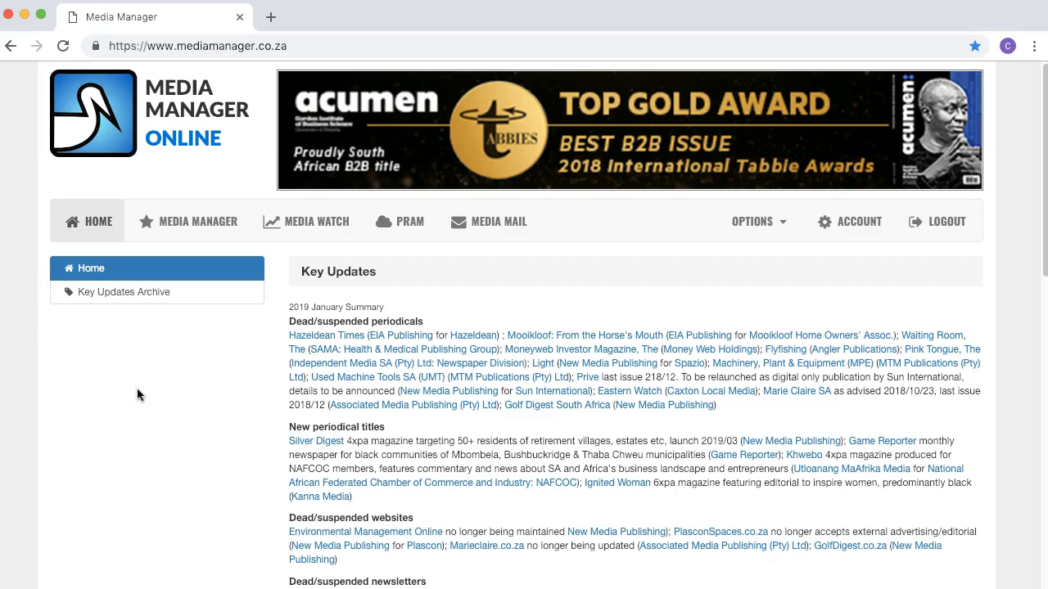
{"action": "left_click", "coordinate": [394, 228]}
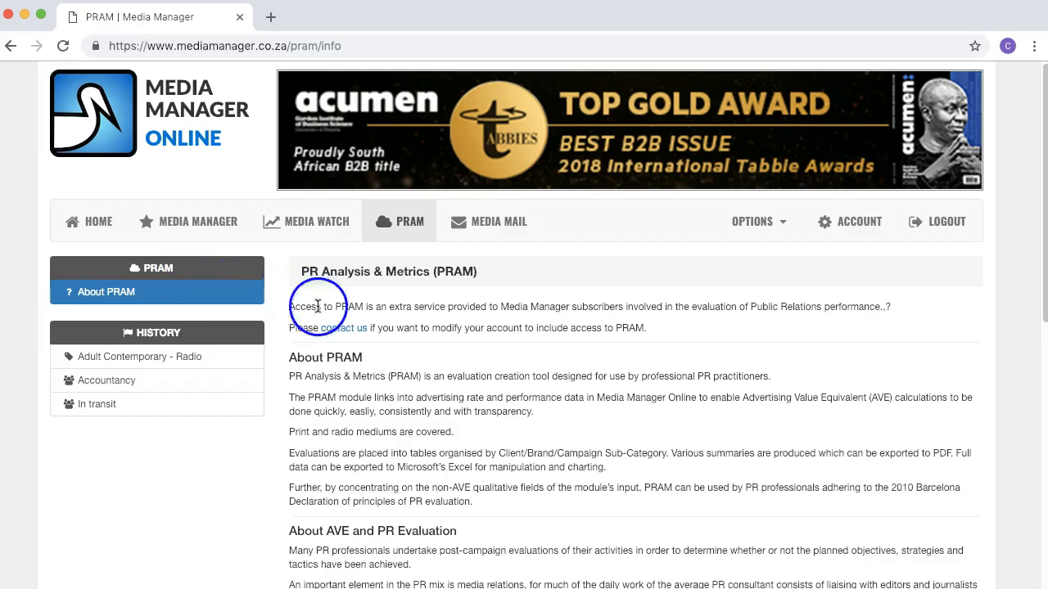
{"action": "scroll", "coordinate": [344, 323], "scroll_direction": "down", "scroll_amount": 4}
{"action": "scroll", "coordinate": [370, 324], "scroll_direction": "down", "scroll_amount": 4}
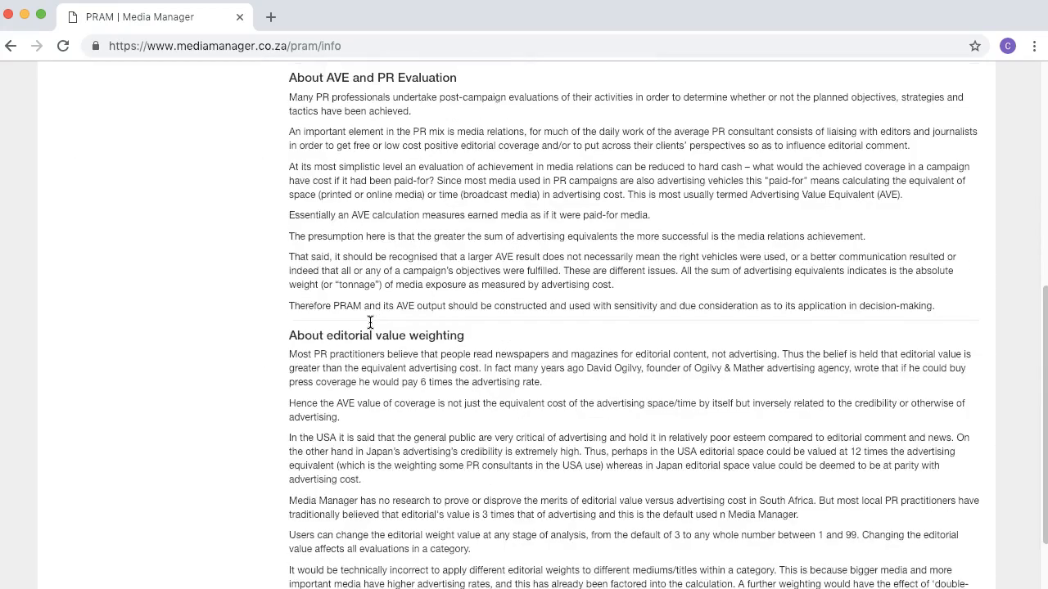
{"action": "left_click", "coordinate": [368, 550]}
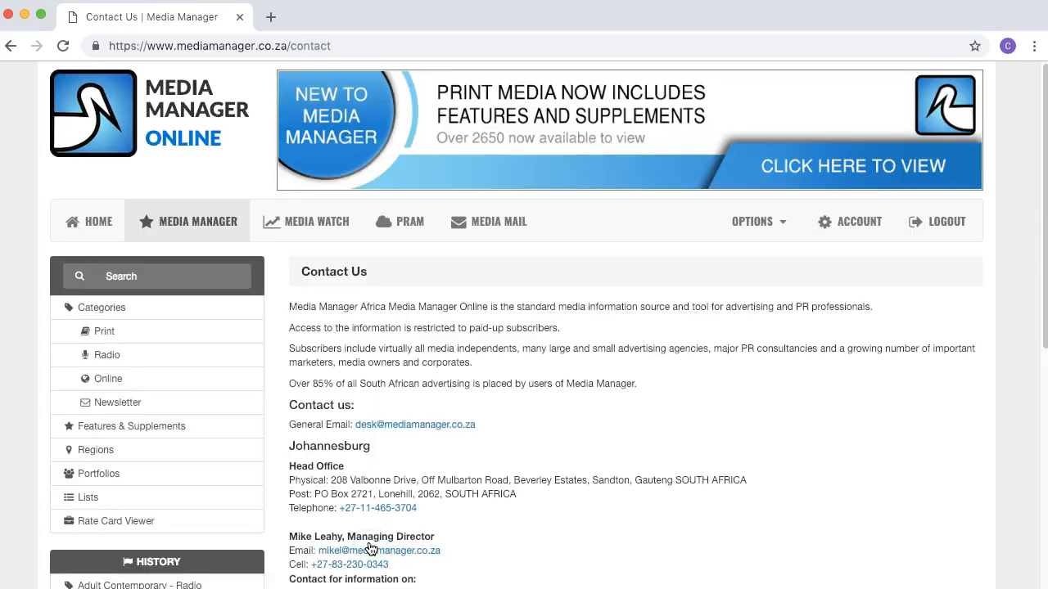
Compare the PRAM root category list with the full hierarchy of clients, brands and periods in the Categories Map
{"action": "left_click", "coordinate": [294, 386]}
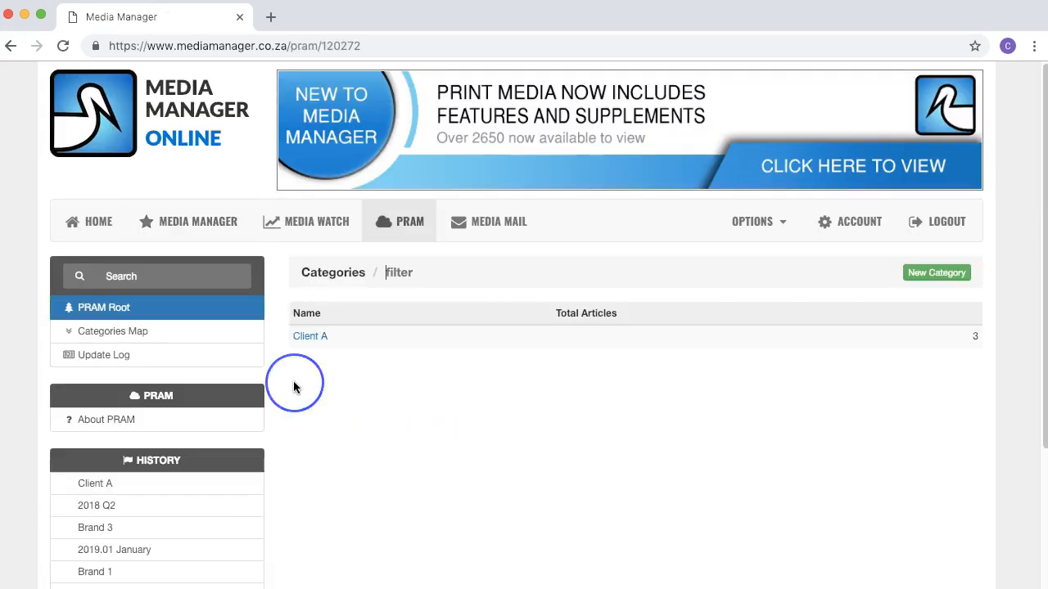
{"action": "left_click", "coordinate": [244, 314]}
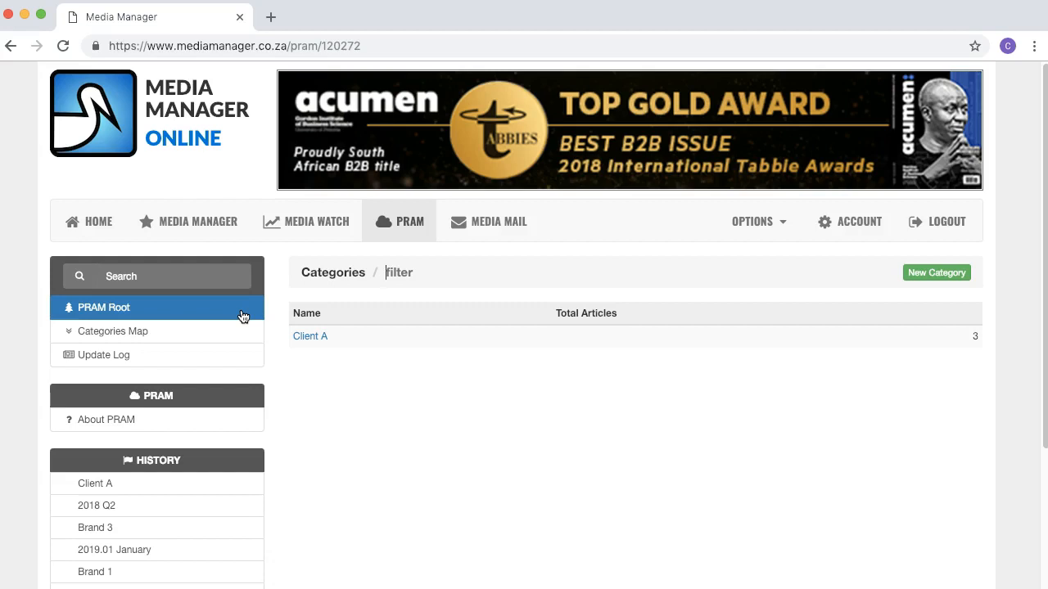
{"action": "left_click", "coordinate": [243, 335]}
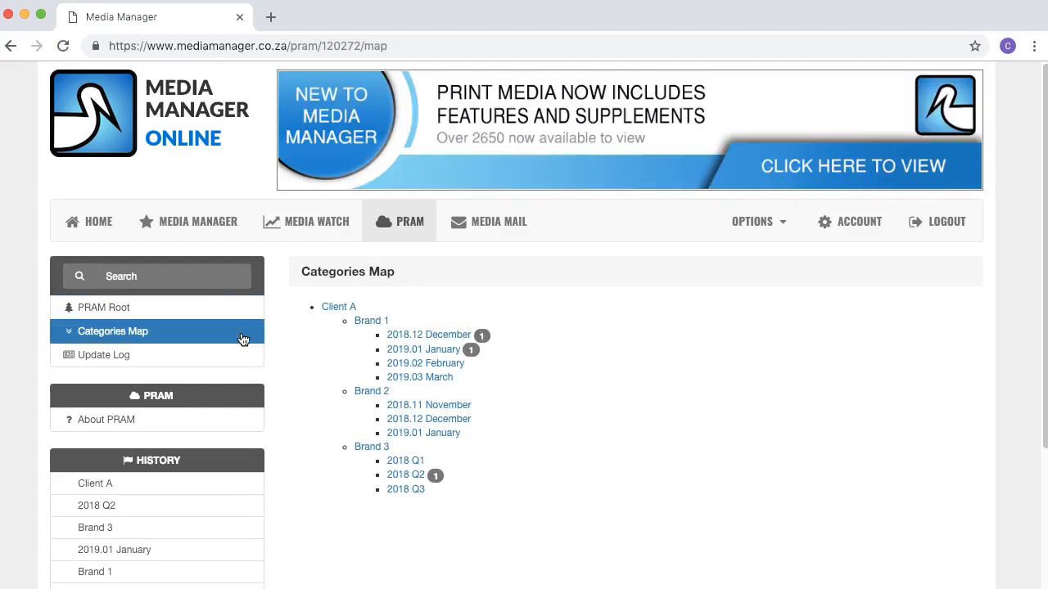
{"action": "left_click", "coordinate": [235, 308]}
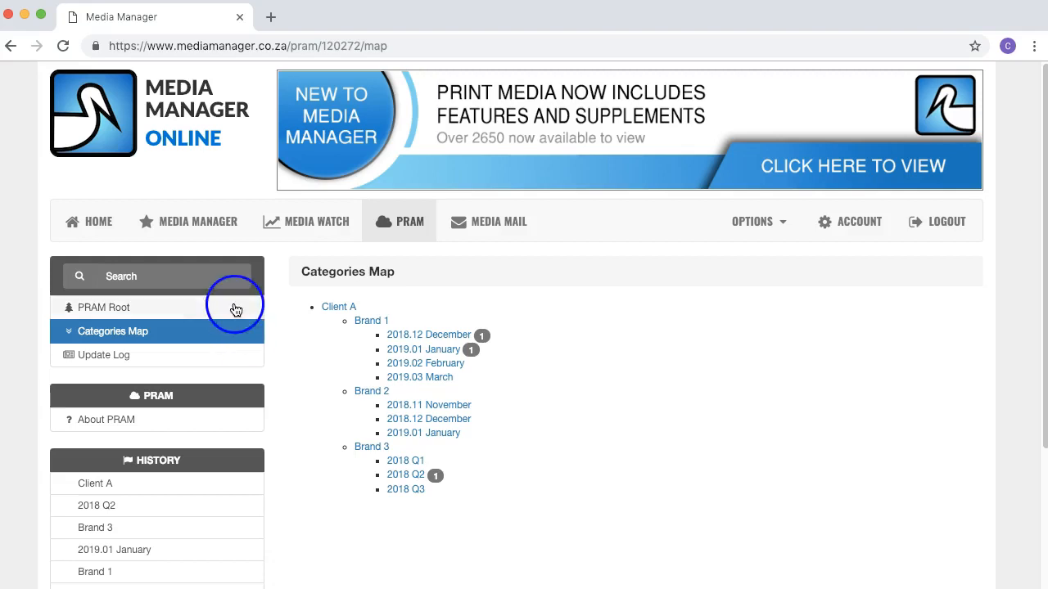
{"action": "left_click", "coordinate": [233, 333]}
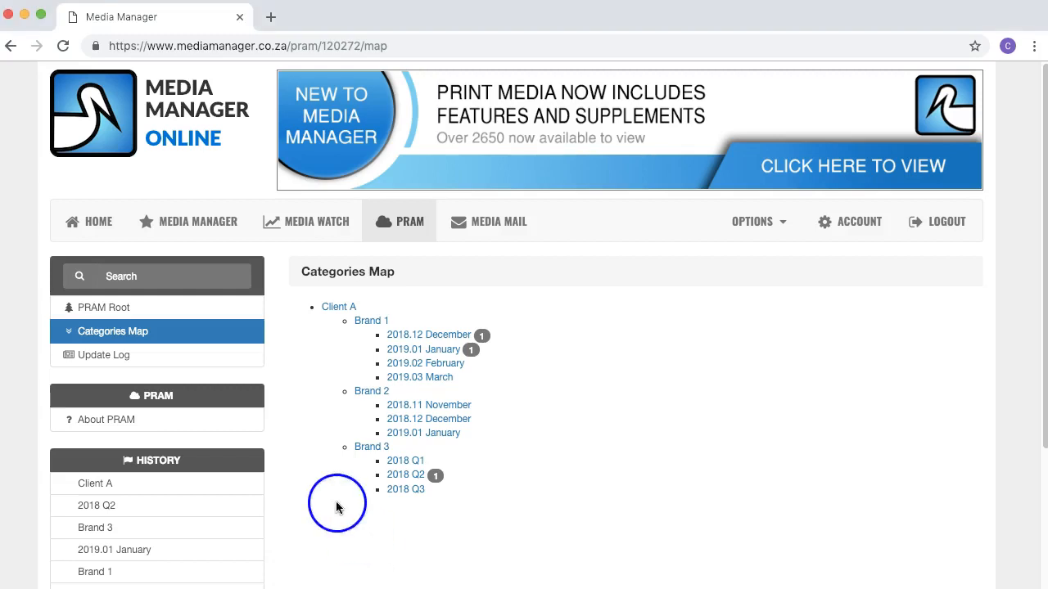
Create a new root category named Client B with an editorial weight of 4
{"action": "left_click", "coordinate": [226, 313]}
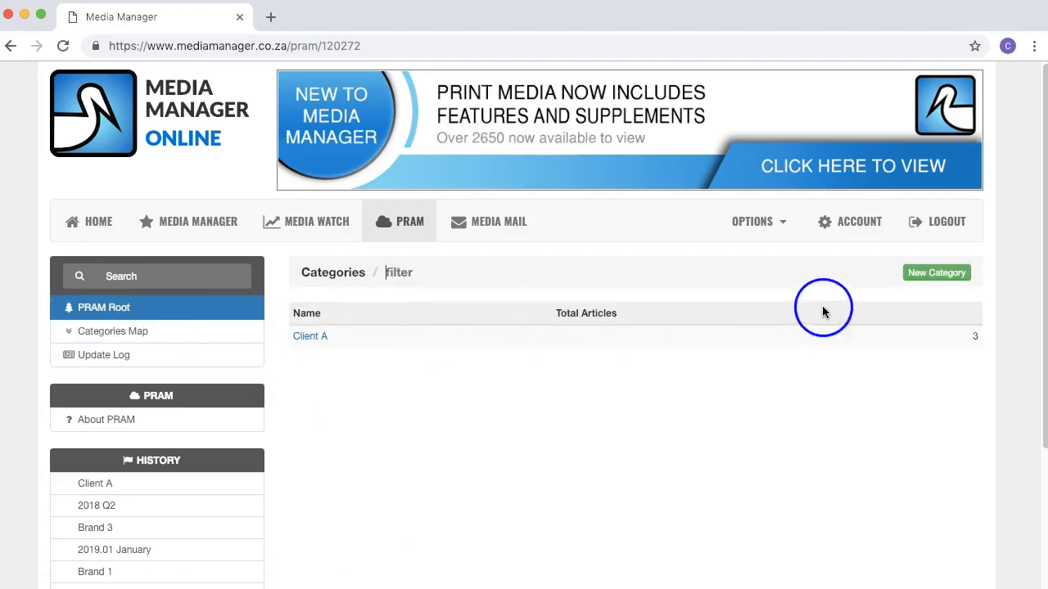
{"action": "left_click", "coordinate": [926, 275]}
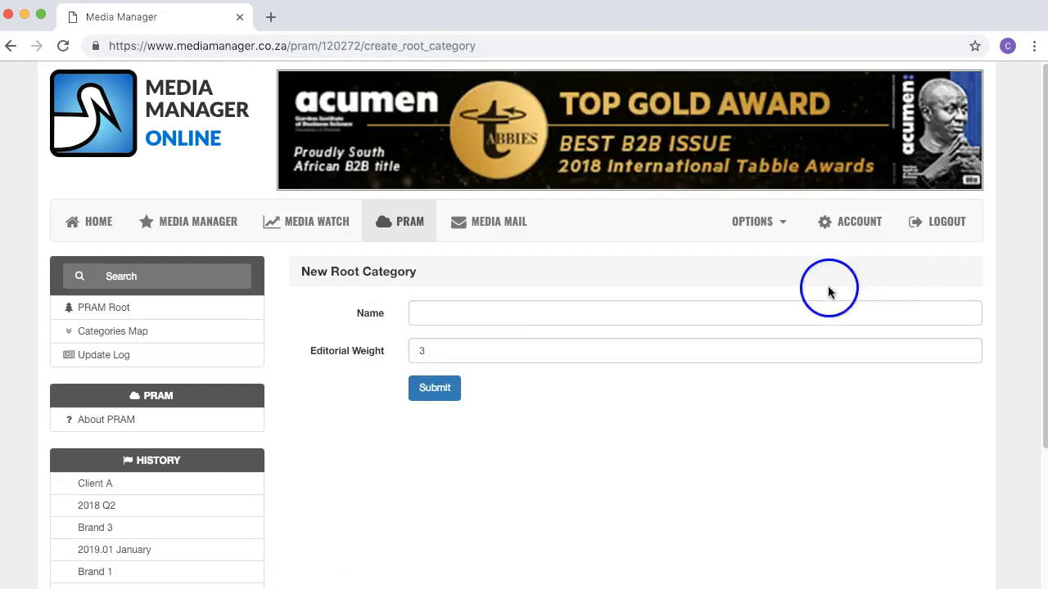
{"action": "left_click", "coordinate": [449, 318]}
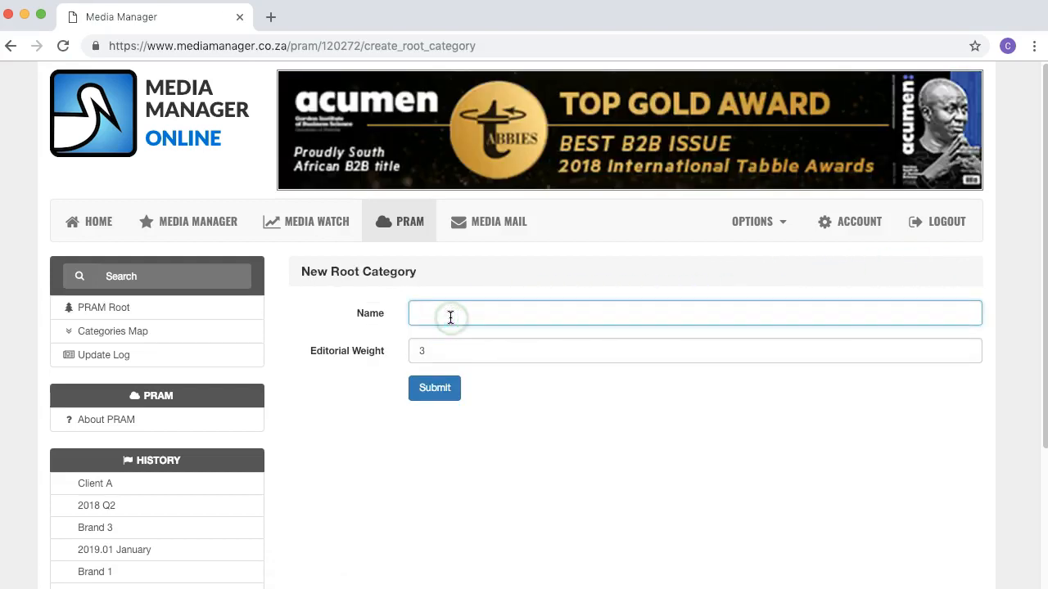
{"action": "type", "text": "Client B"}
{"action": "left_click", "coordinate": [449, 350]}
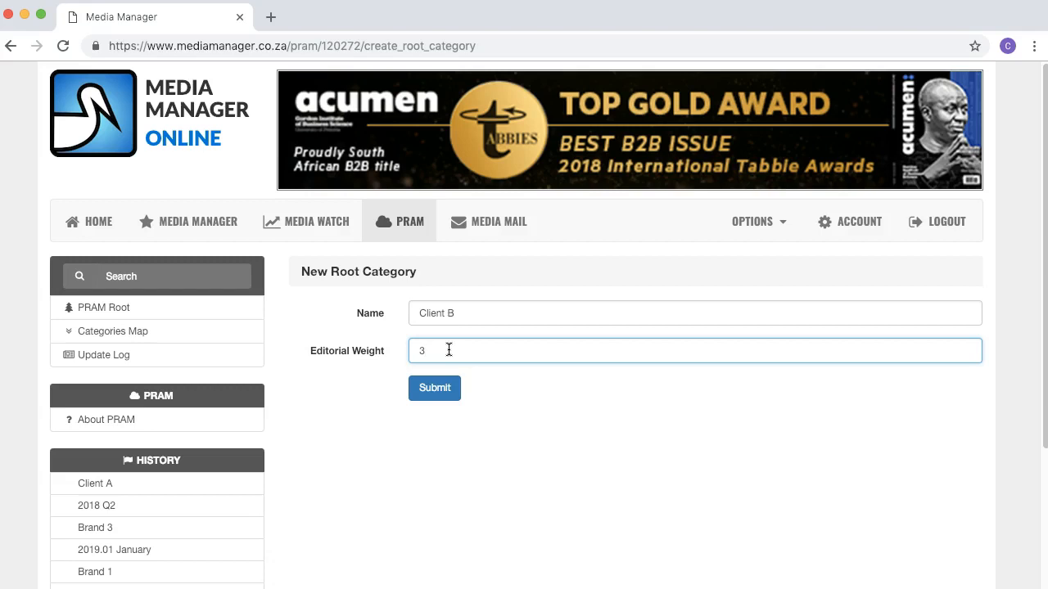
{"action": "key", "text": "BackSpace"}
{"action": "type", "text": "4"}
{"action": "left_click", "coordinate": [434, 392]}
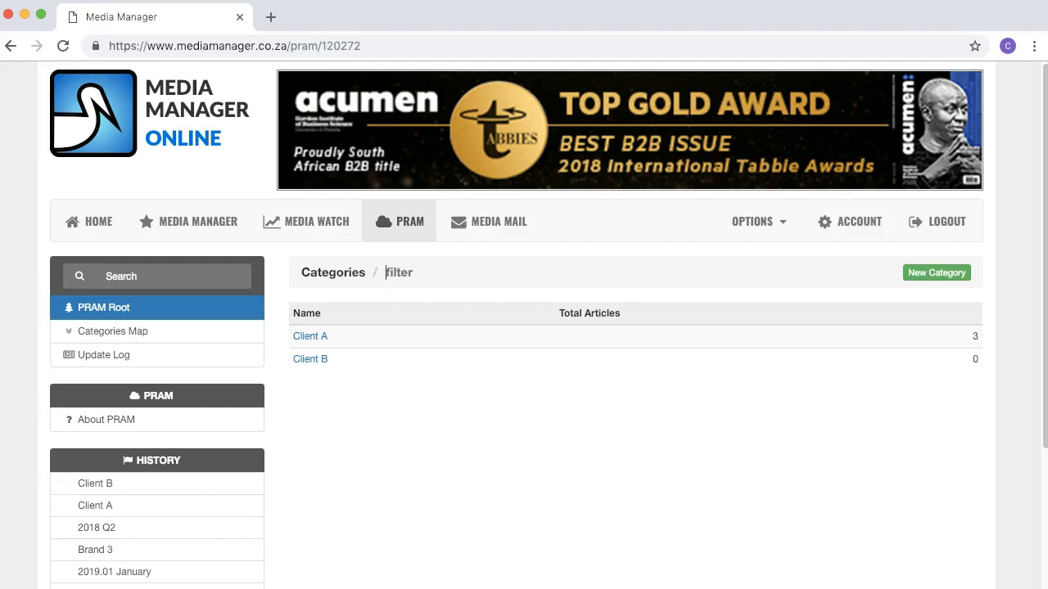
Add a subcategory named Campaign 1 to the Client B category
{"action": "left_click", "coordinate": [317, 362]}
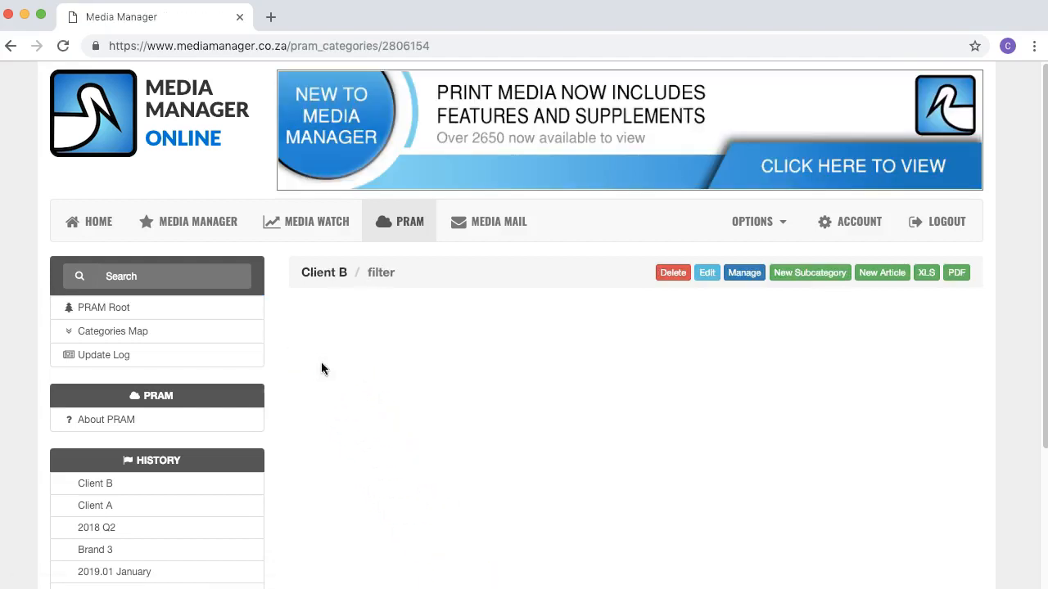
{"action": "left_click", "coordinate": [826, 286]}
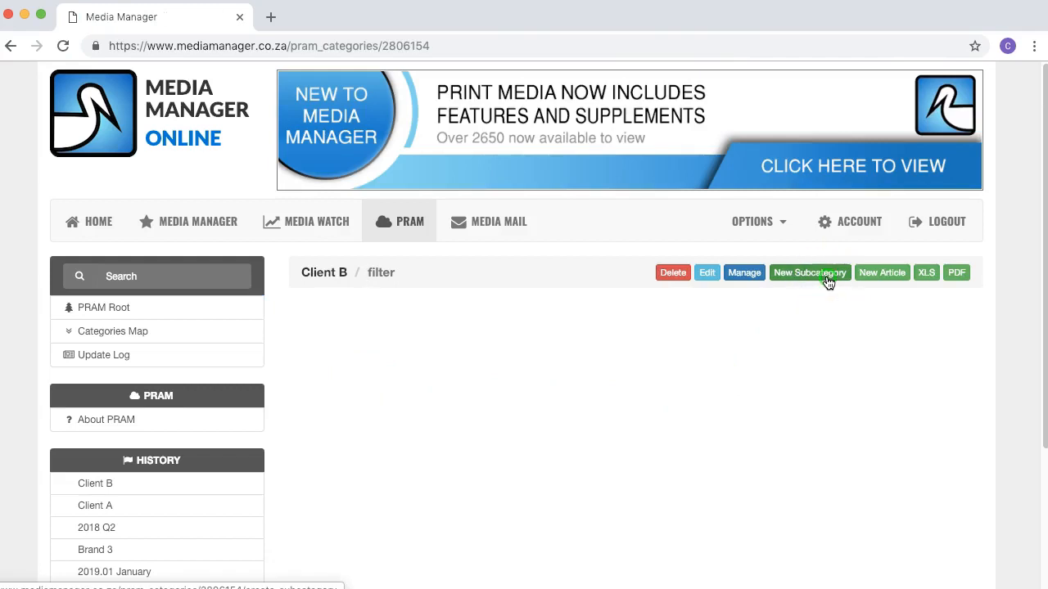
{"action": "left_click", "coordinate": [805, 313]}
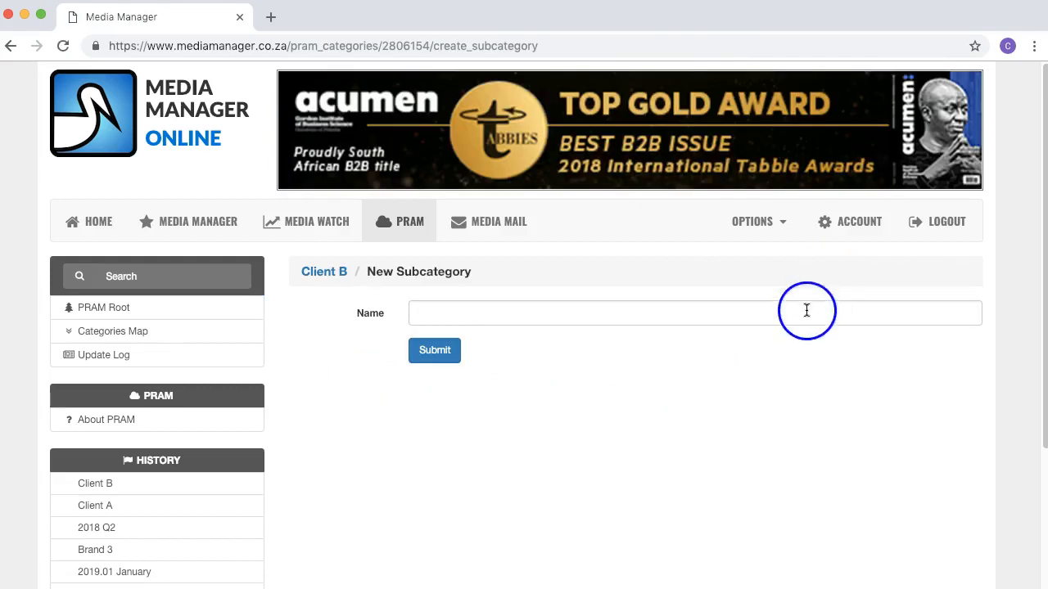
{"action": "type", "text": "Ca"}
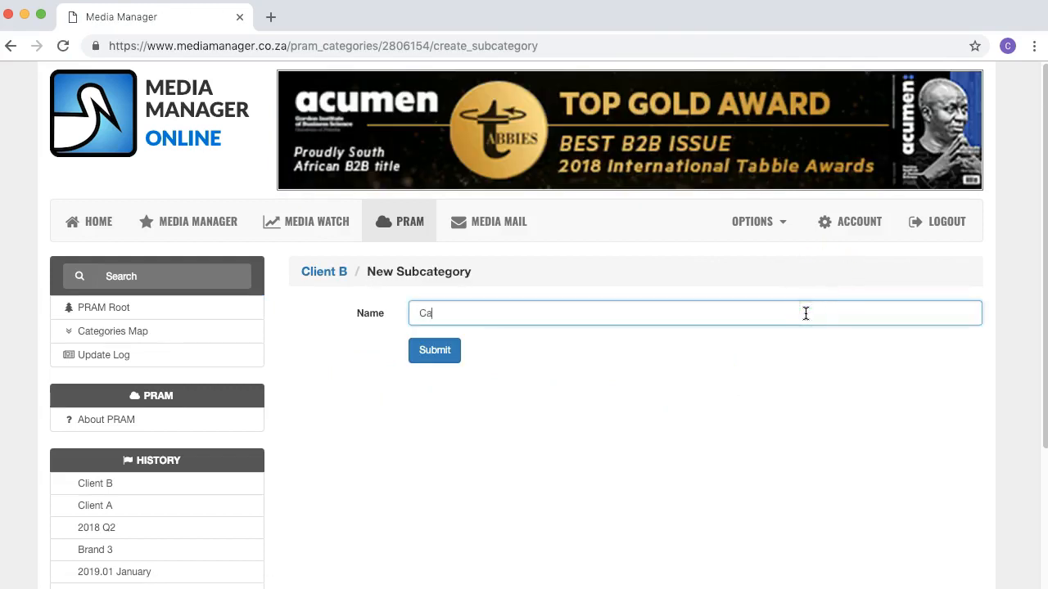
{"action": "type", "text": "mpaign 1"}
{"action": "left_click", "coordinate": [449, 352]}
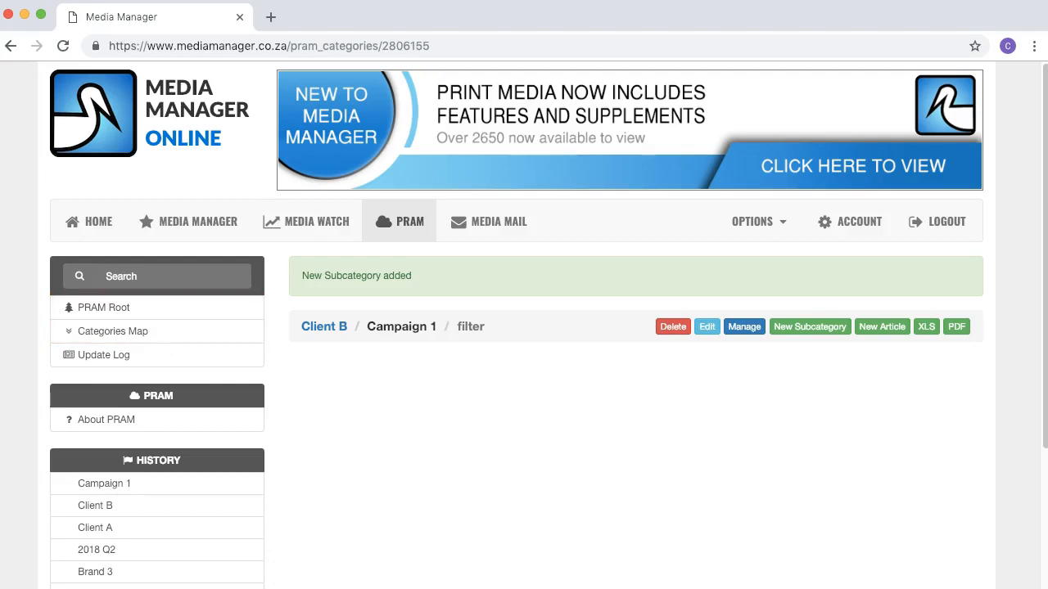
Set the Client B category's weight to 3 and save the change
{"action": "left_click", "coordinate": [324, 327]}
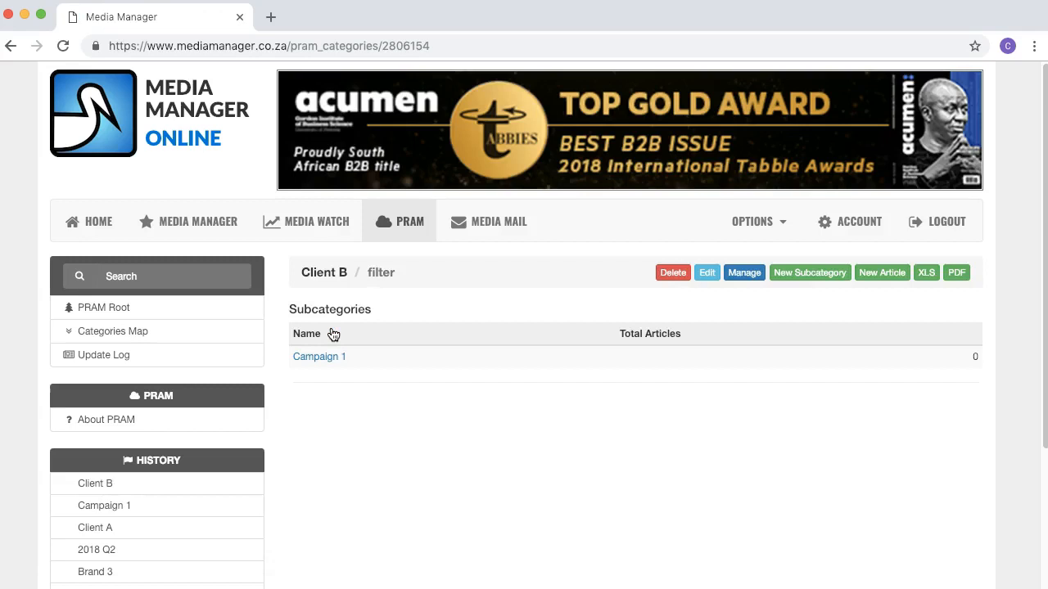
{"action": "left_click", "coordinate": [711, 277]}
{"action": "left_click", "coordinate": [515, 345]}
{"action": "left_click_drag", "start_coordinate": [514, 346], "coordinate": [409, 347]}
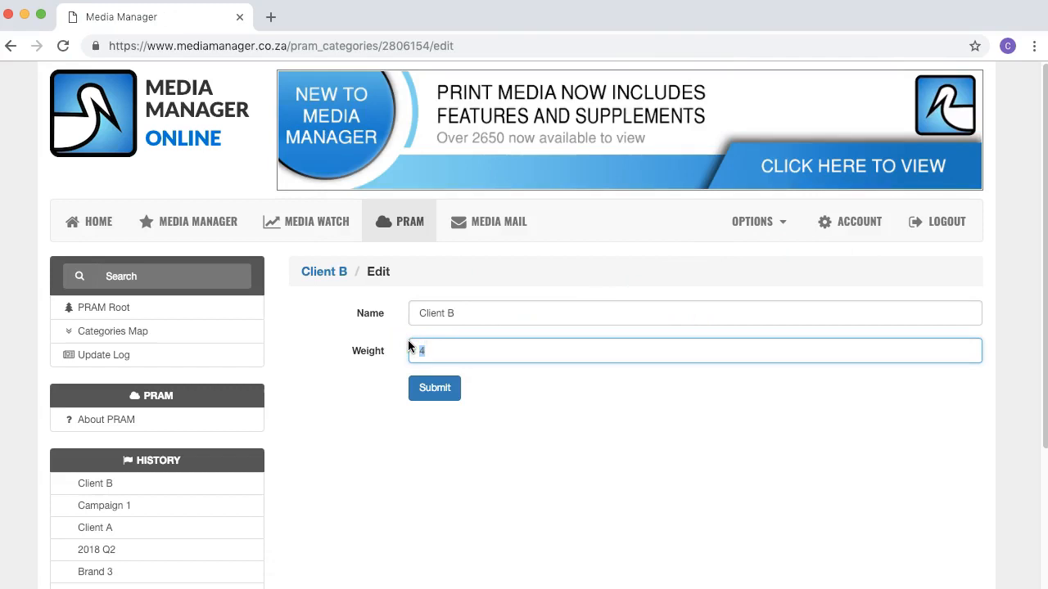
{"action": "type", "text": "3"}
{"action": "left_click", "coordinate": [429, 389]}
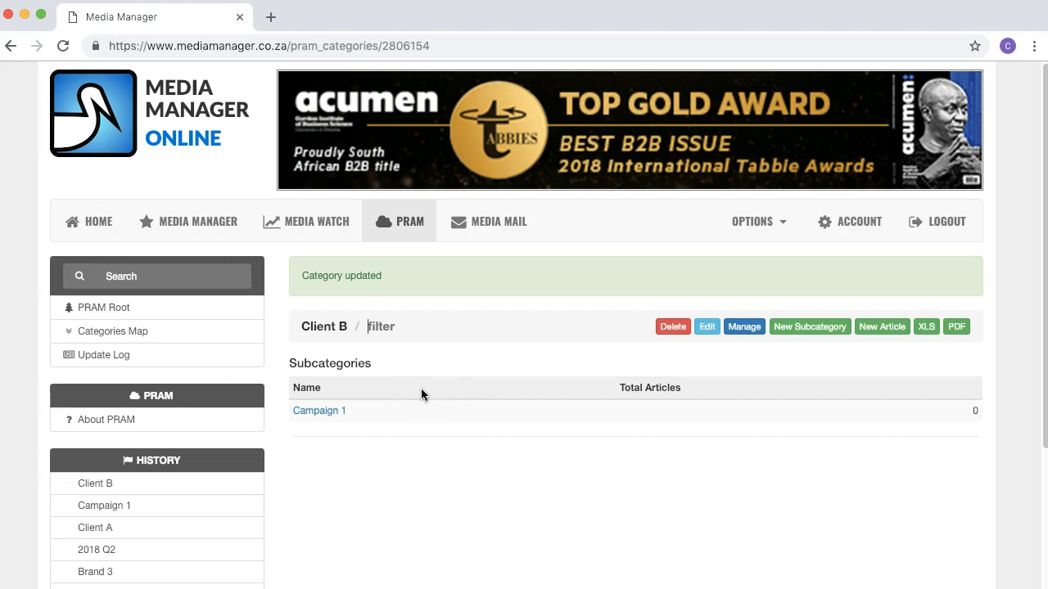
Delete the Campaign 1 subcategory from Client B
{"action": "left_click", "coordinate": [338, 414]}
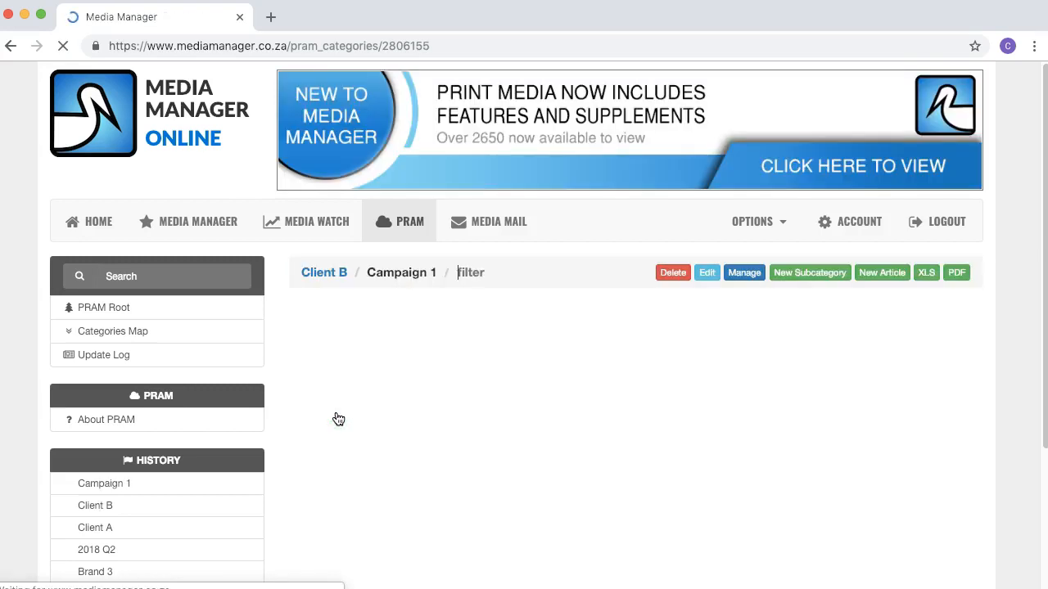
{"action": "left_click", "coordinate": [670, 275]}
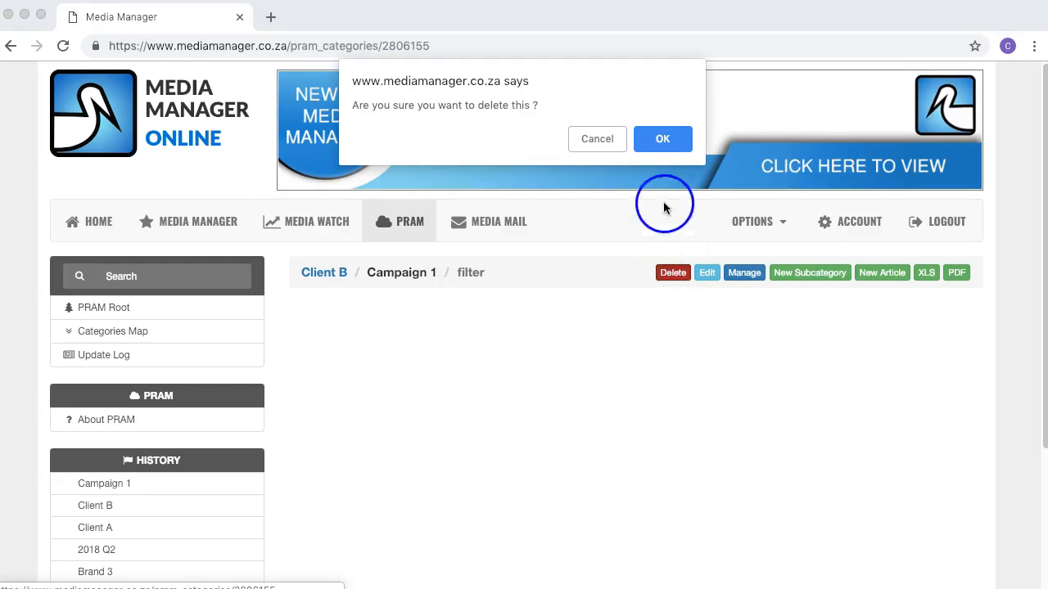
{"action": "left_click", "coordinate": [663, 139]}
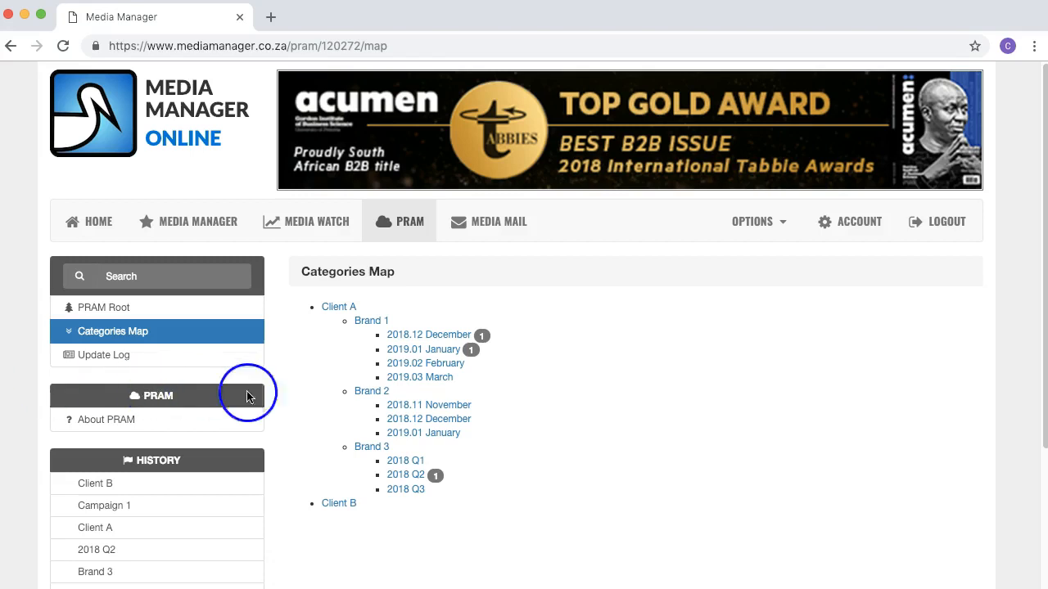
Start a new article in Brand 1's 2019.02 February category, using "star" to find and select the medium Star, The
{"action": "left_click", "coordinate": [440, 370]}
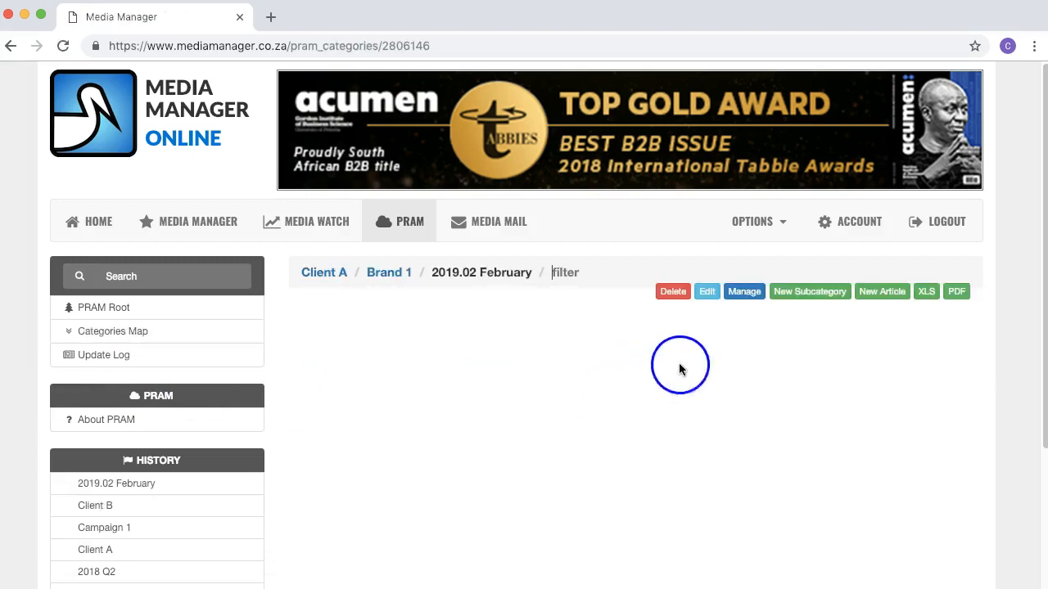
{"action": "left_click", "coordinate": [889, 294]}
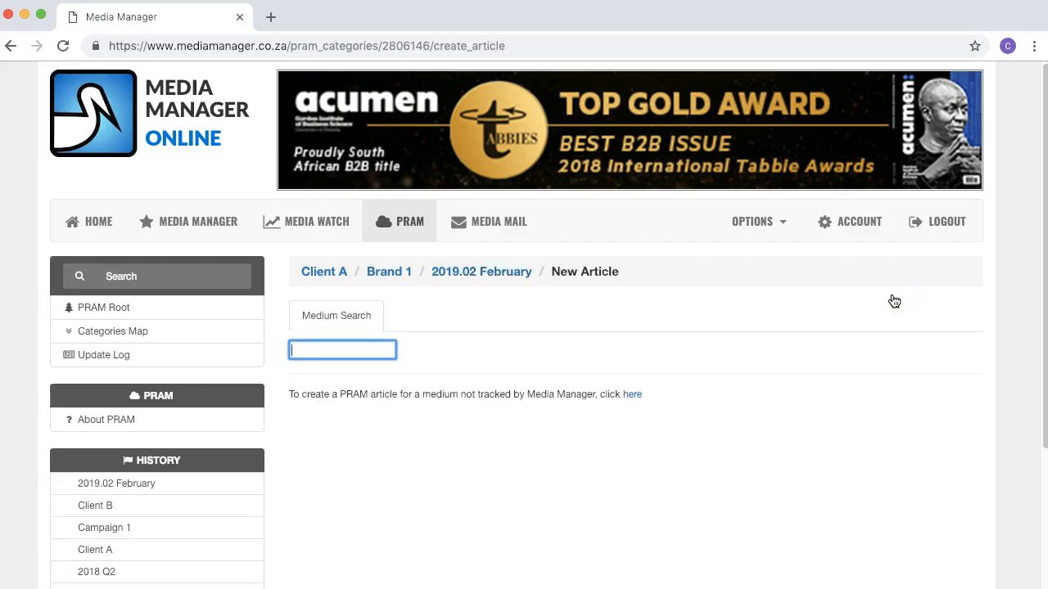
{"action": "type", "text": "star"}
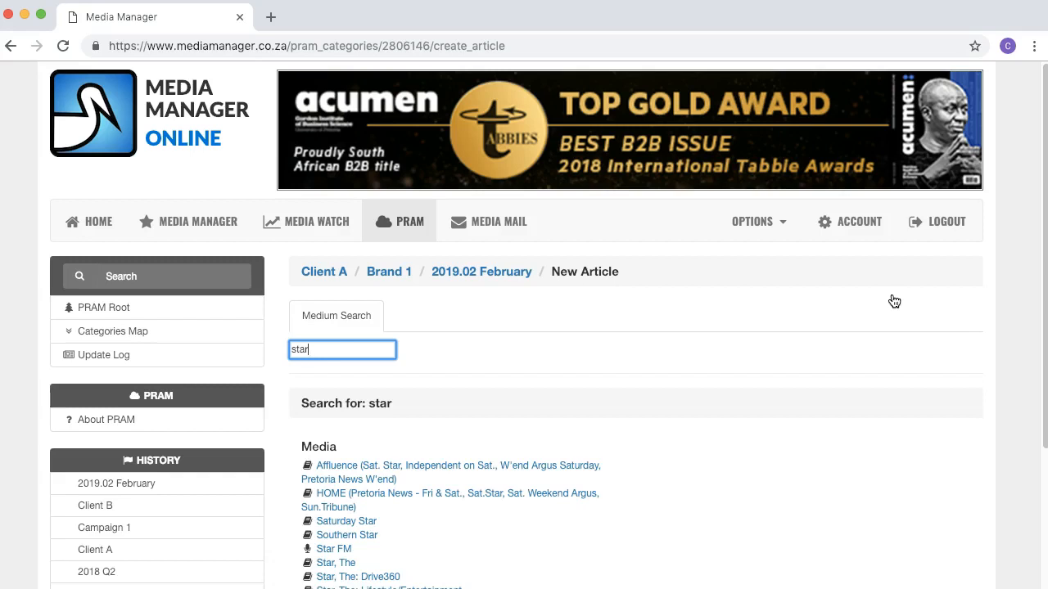
{"action": "left_click", "coordinate": [335, 563]}
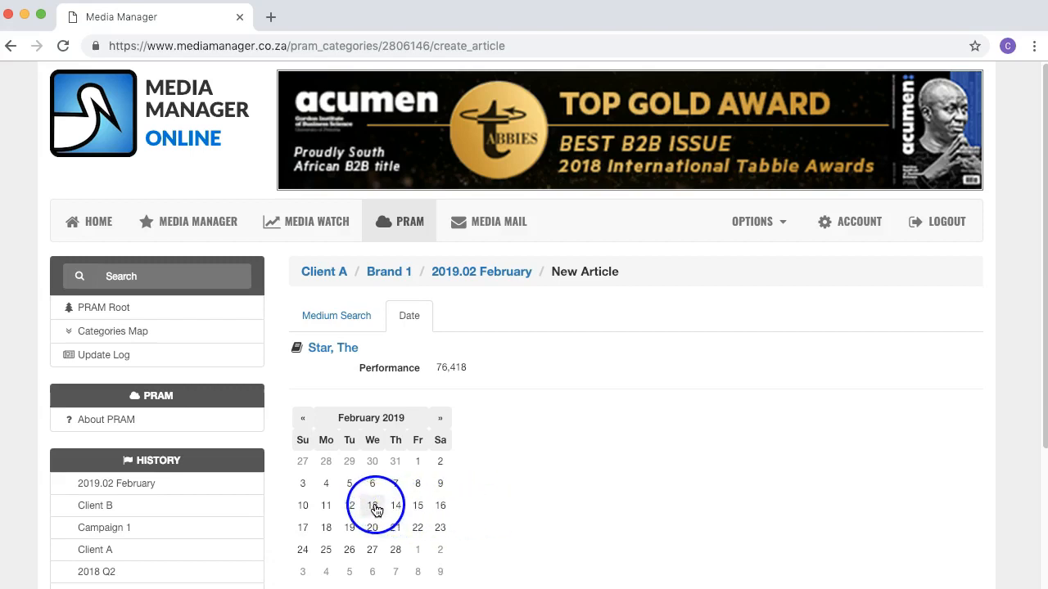
Set the article's publication date to 6 February 2019 and choose the FC colour key rate
{"action": "left_click", "coordinate": [305, 420]}
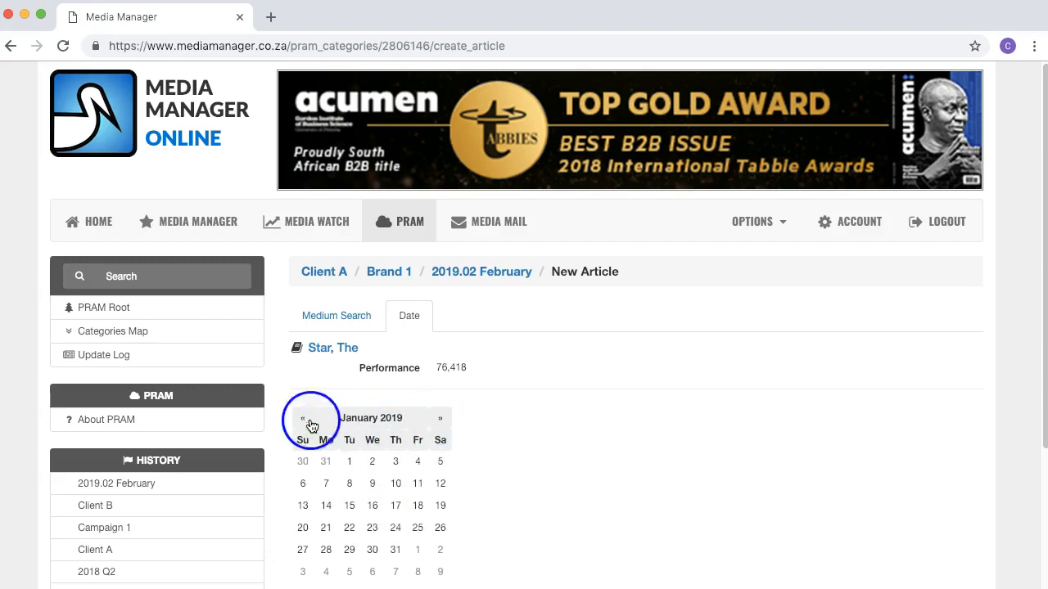
{"action": "left_click", "coordinate": [440, 420]}
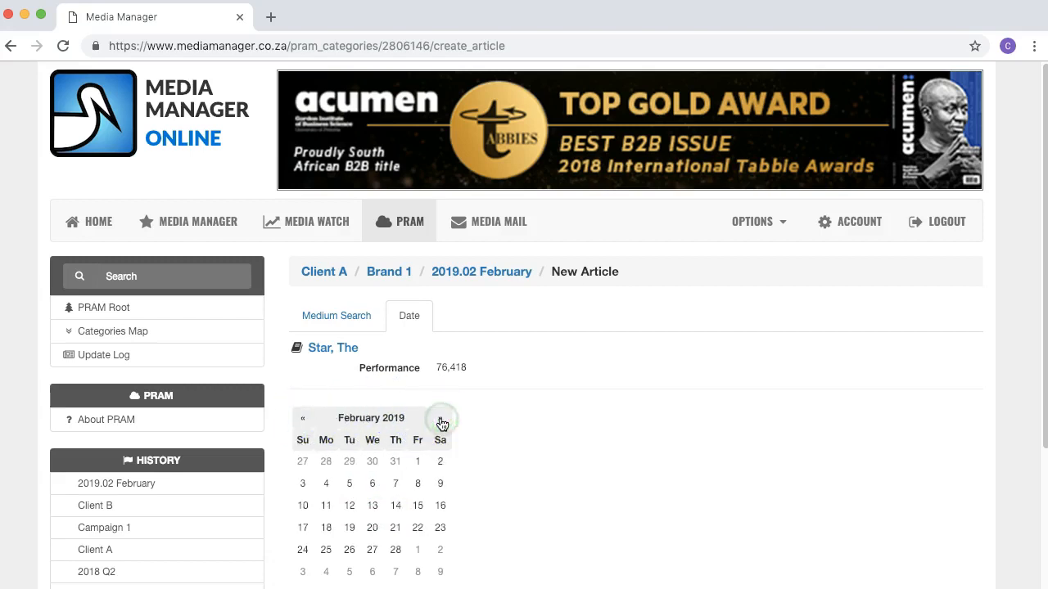
{"action": "left_click", "coordinate": [373, 484]}
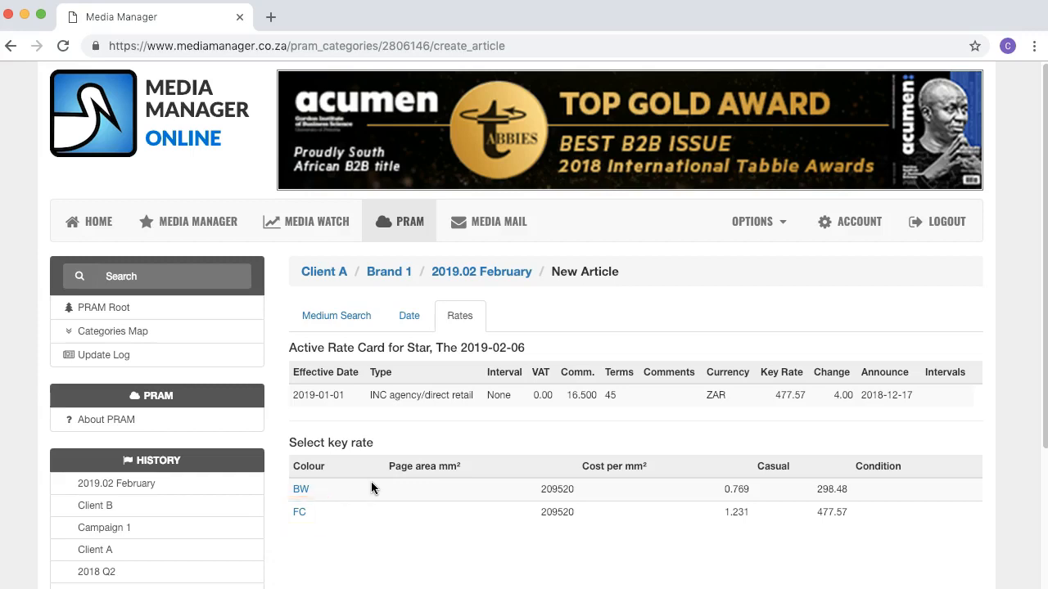
{"action": "left_click", "coordinate": [300, 511]}
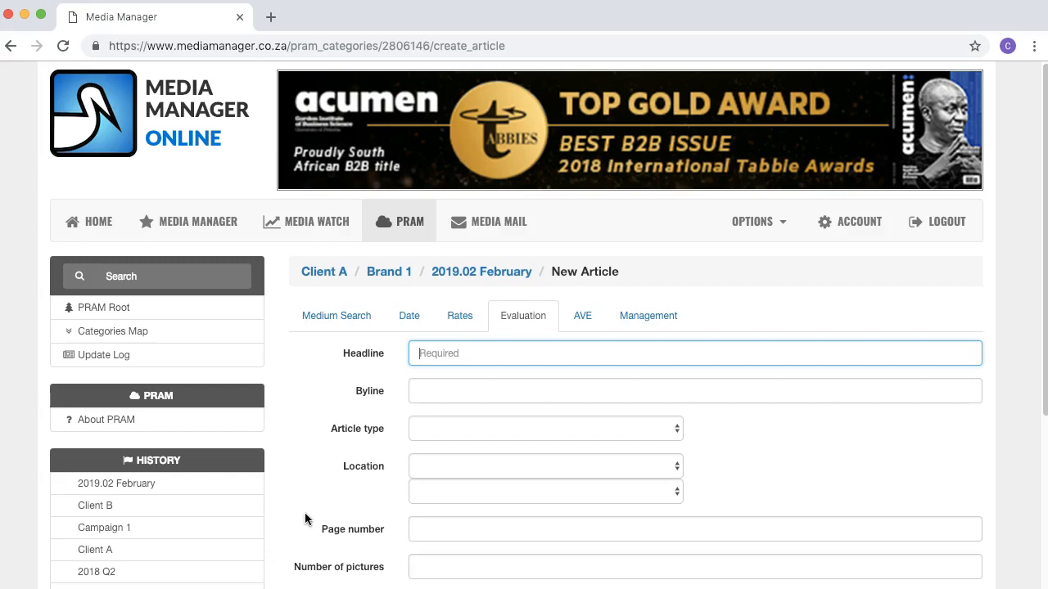
Enter the headline Article 1 and the journalist's name as byline, and set the article type to Lead Story
{"action": "type", "text": "Article 1"}
{"action": "key", "text": "Tab"}
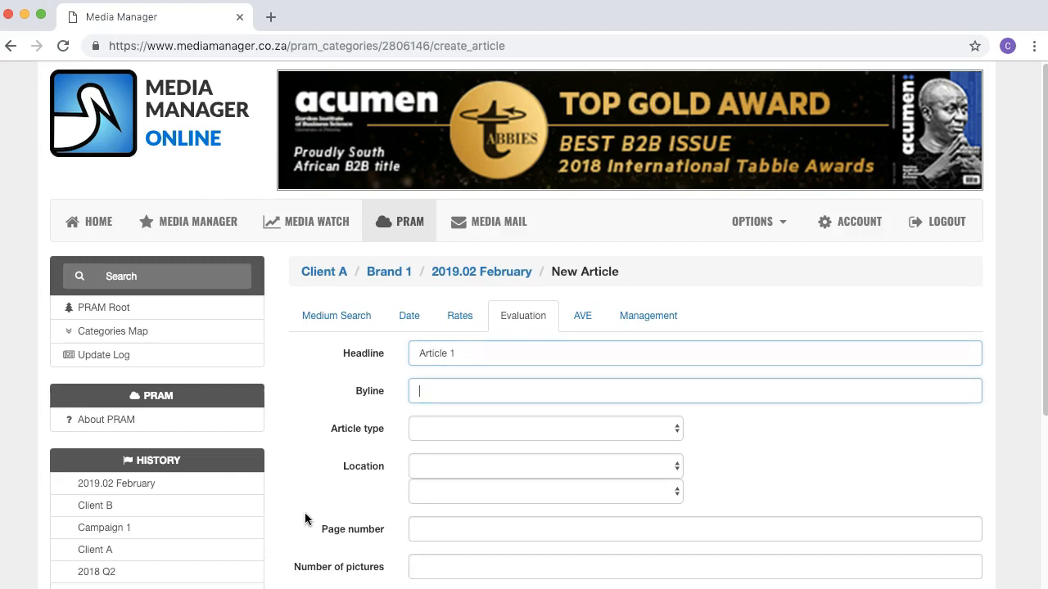
{"action": "type", "text": "Smith, John"}
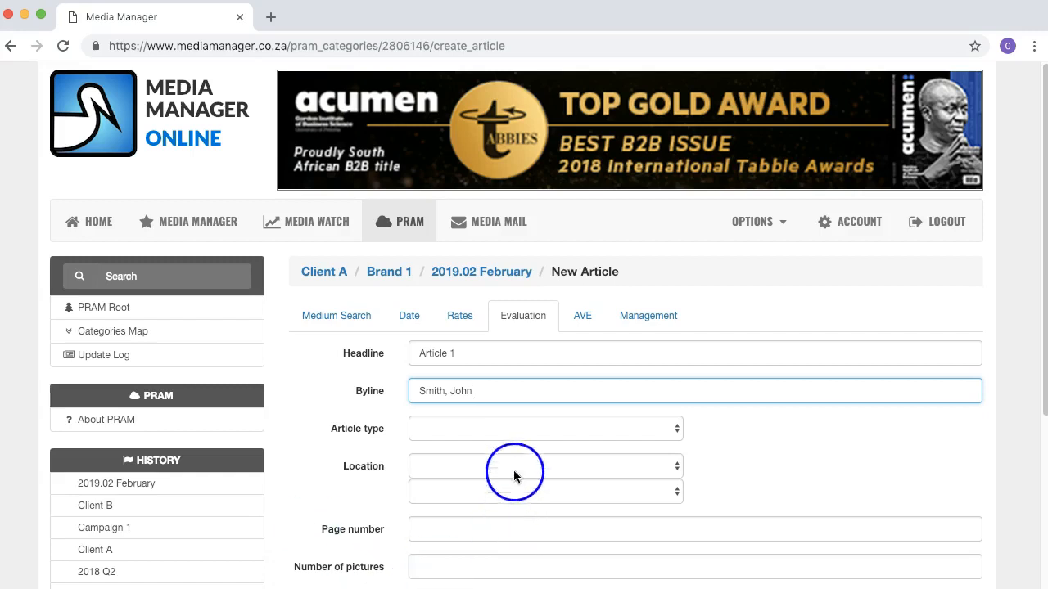
{"action": "left_click", "coordinate": [540, 428]}
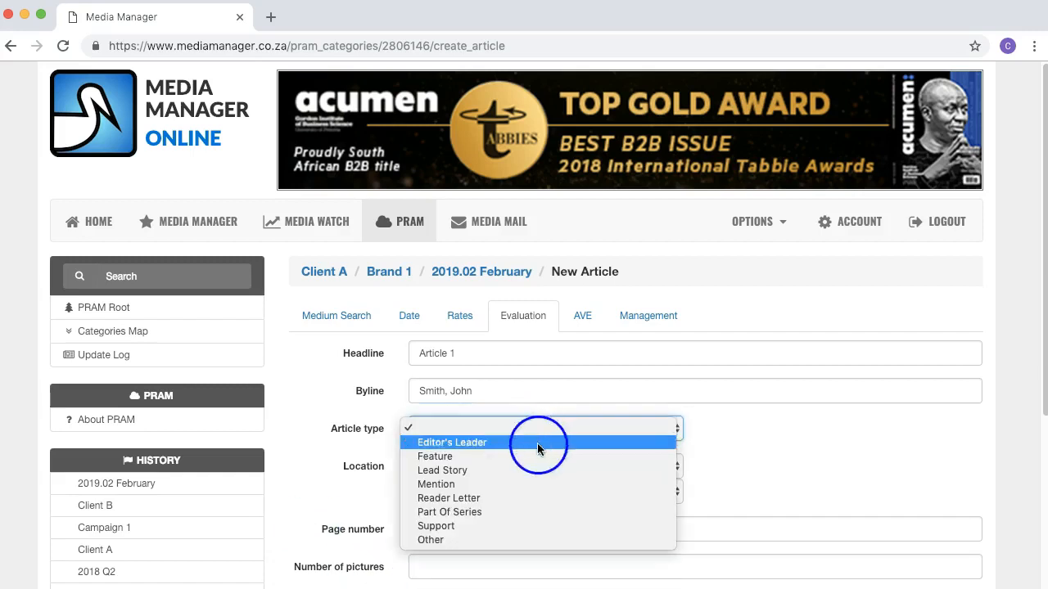
{"action": "left_click", "coordinate": [533, 470]}
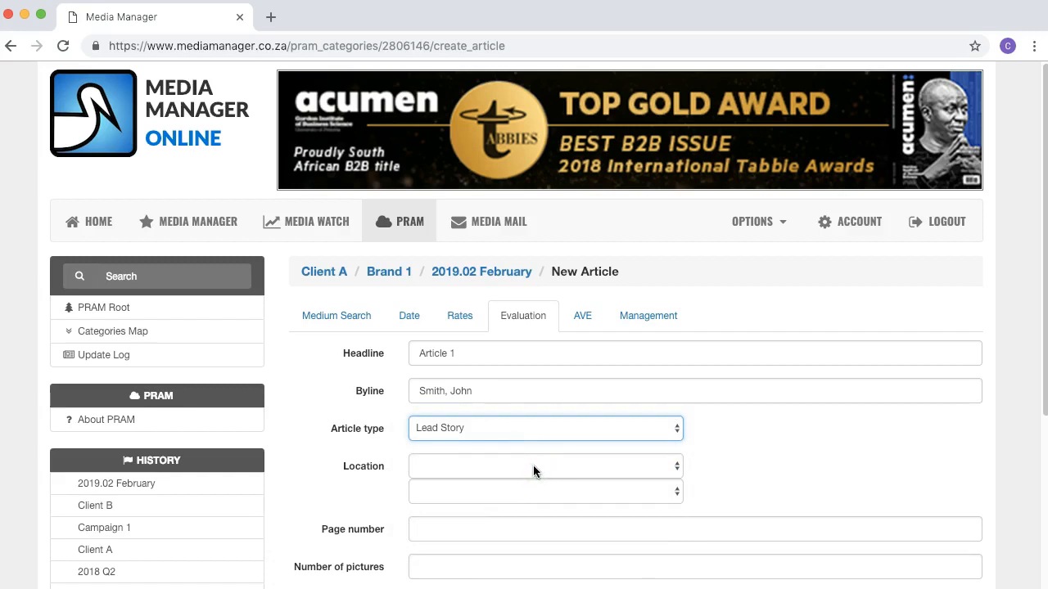
Set the article's location to Top Right of Page, the page number to 5 and the number of pictures to 2
{"action": "left_click", "coordinate": [553, 466]}
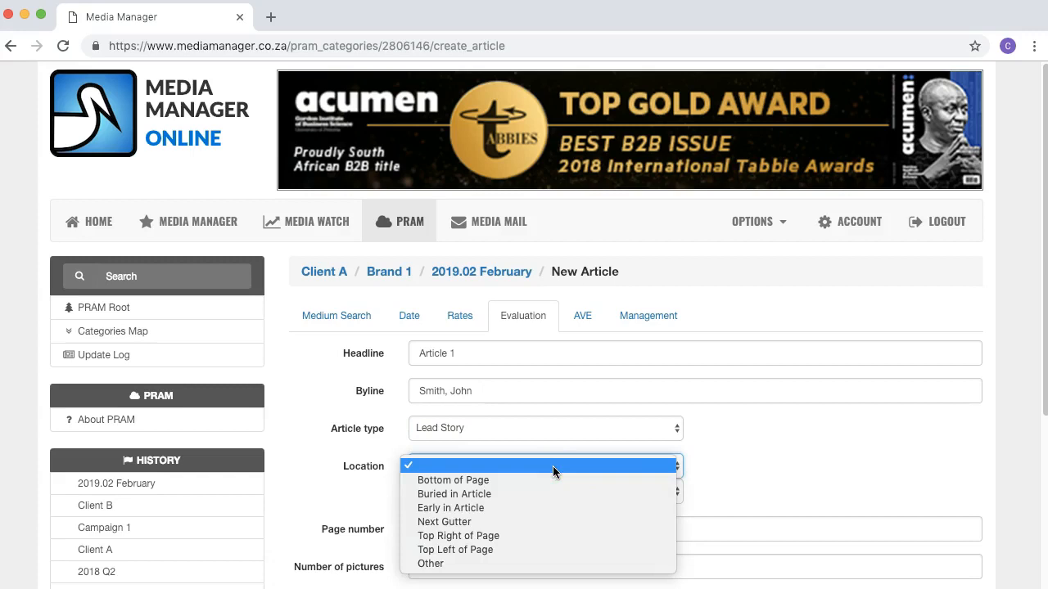
{"action": "left_click", "coordinate": [544, 534]}
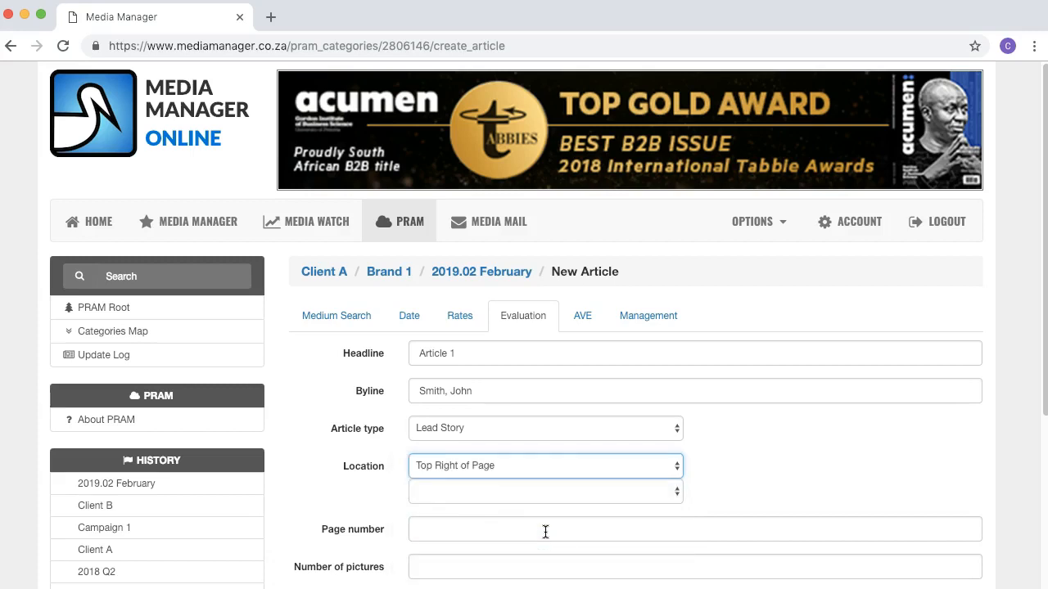
{"action": "left_click", "coordinate": [545, 532]}
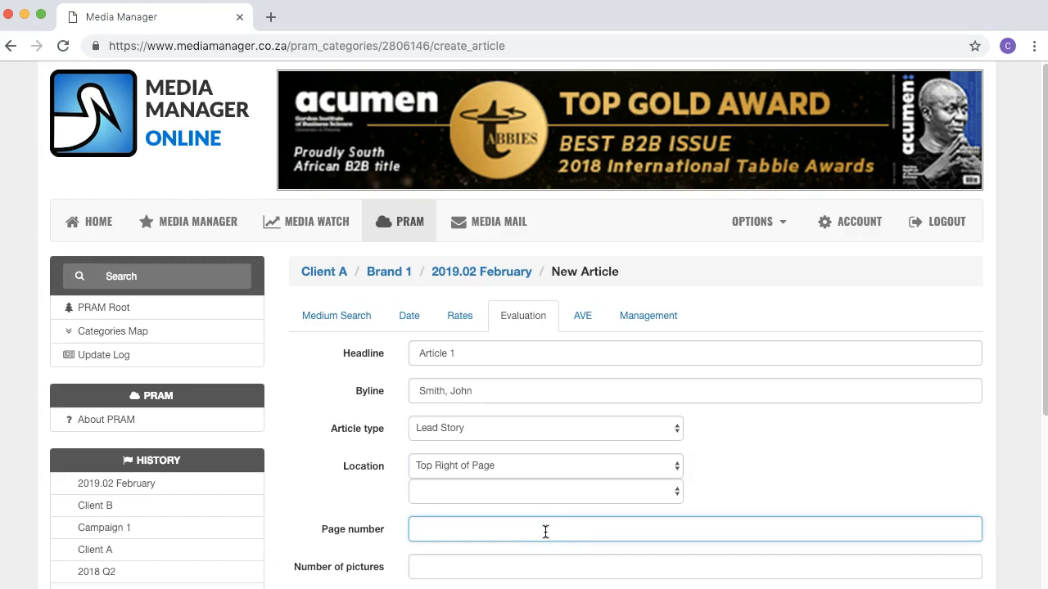
{"action": "type", "text": "5"}
{"action": "key", "text": "Tab"}
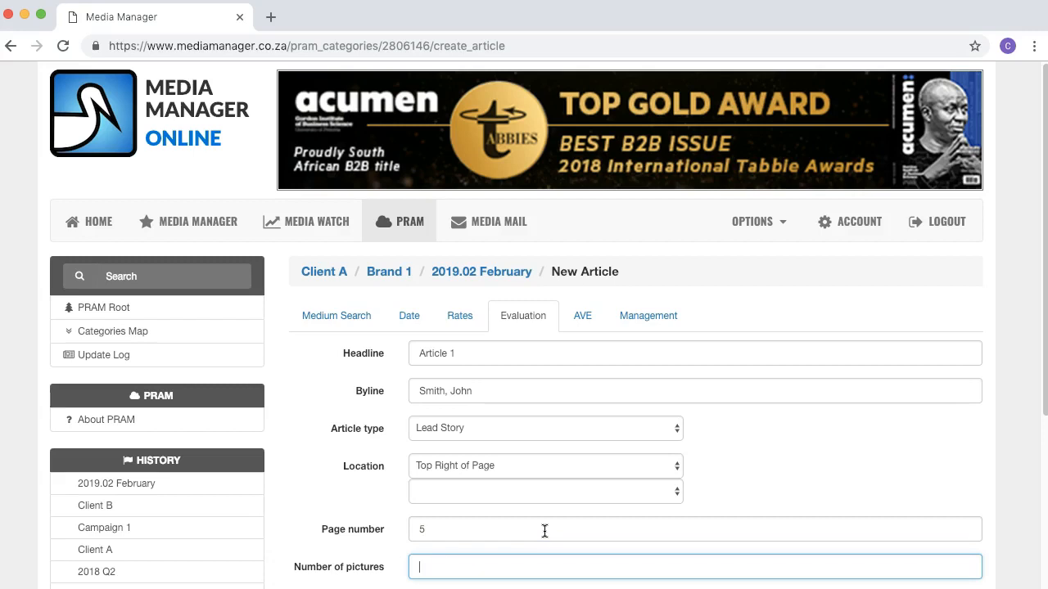
{"action": "type", "text": "2"}
Enter the named person's new product as the leading issue and Spokesperson 1 as the source quoted
{"action": "scroll", "coordinate": [545, 531], "scroll_direction": "down", "scroll_amount": 5}
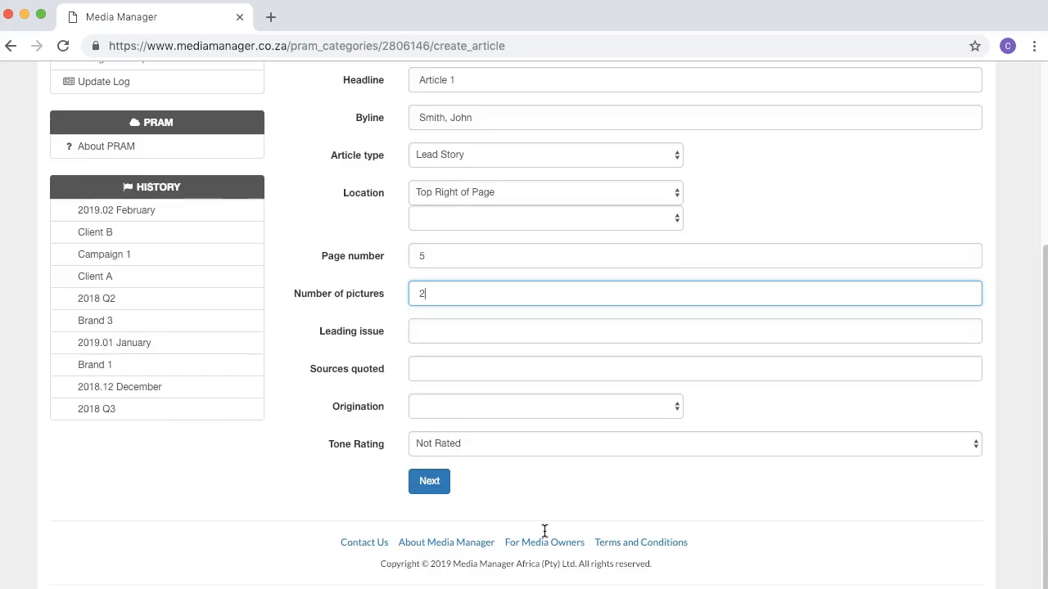
{"action": "left_click", "coordinate": [499, 332]}
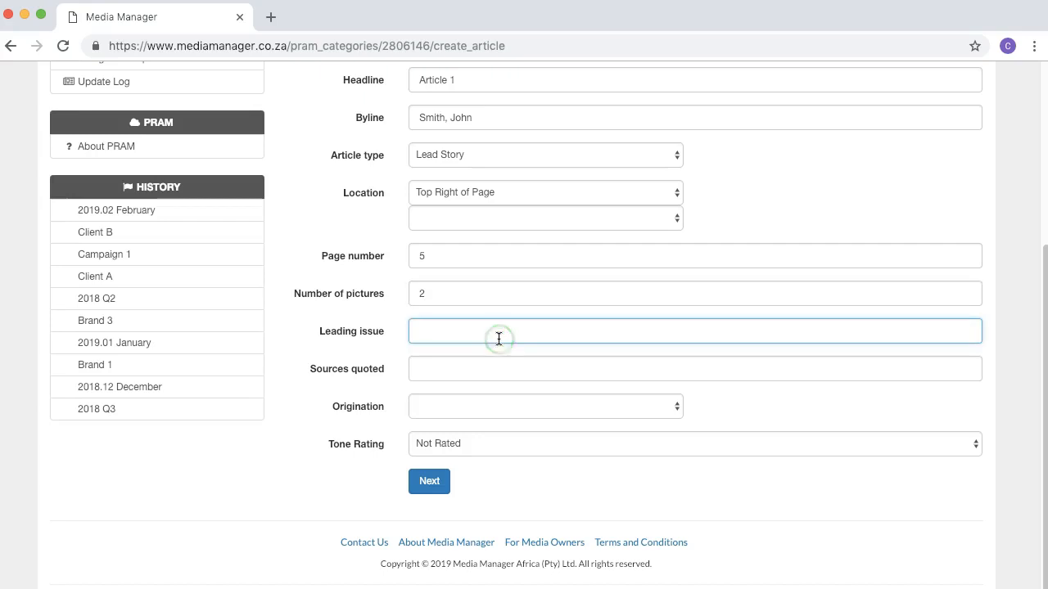
{"action": "type", "text": "J"}
{"action": "type", "text": "og"}
{"action": "type", "text": "n Smith"}
{"action": "type", "text": "'s new"}
{"action": "type", "text": " produc"}
{"action": "type", "text": "t"}
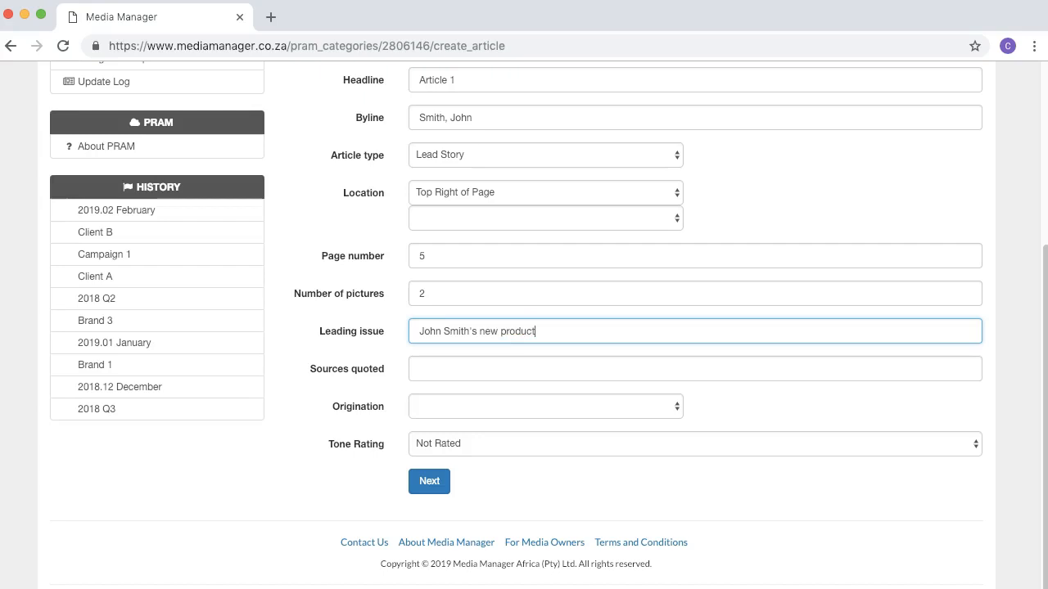
{"action": "key", "text": "Tab"}
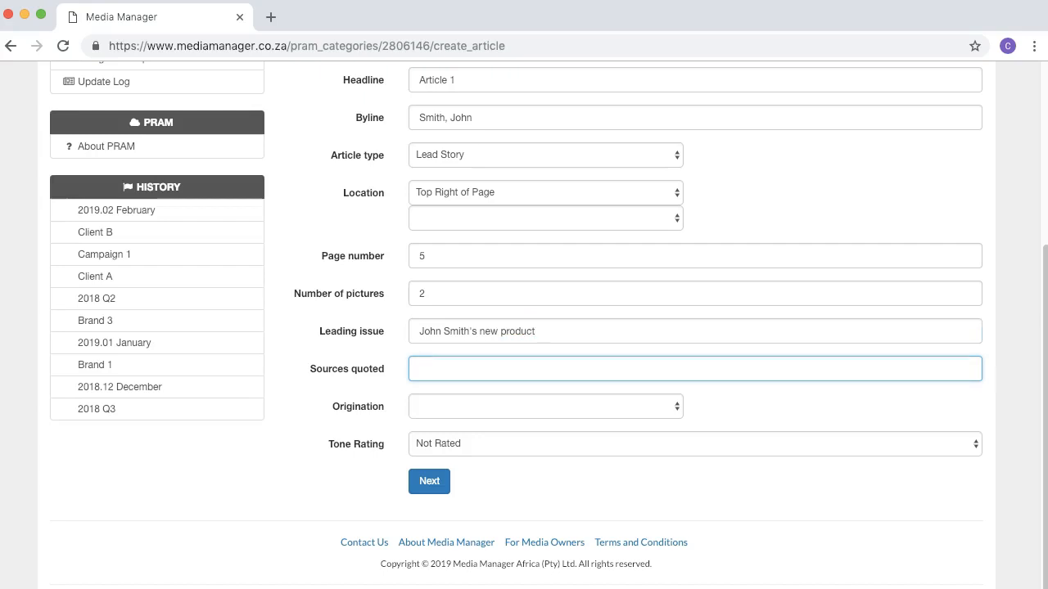
{"action": "type", "text": "Spokesperson 1"}
Set the origination to Press Release: Consultancy and the tone rating to Positive, and proceed to the AVE details
{"action": "left_click", "coordinate": [449, 410]}
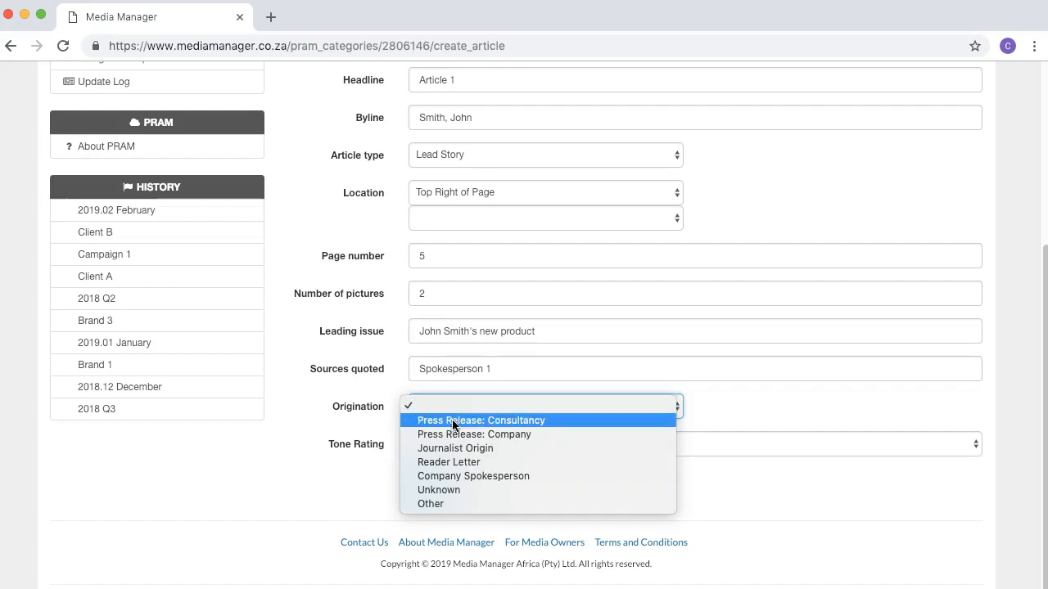
{"action": "left_click", "coordinate": [453, 421]}
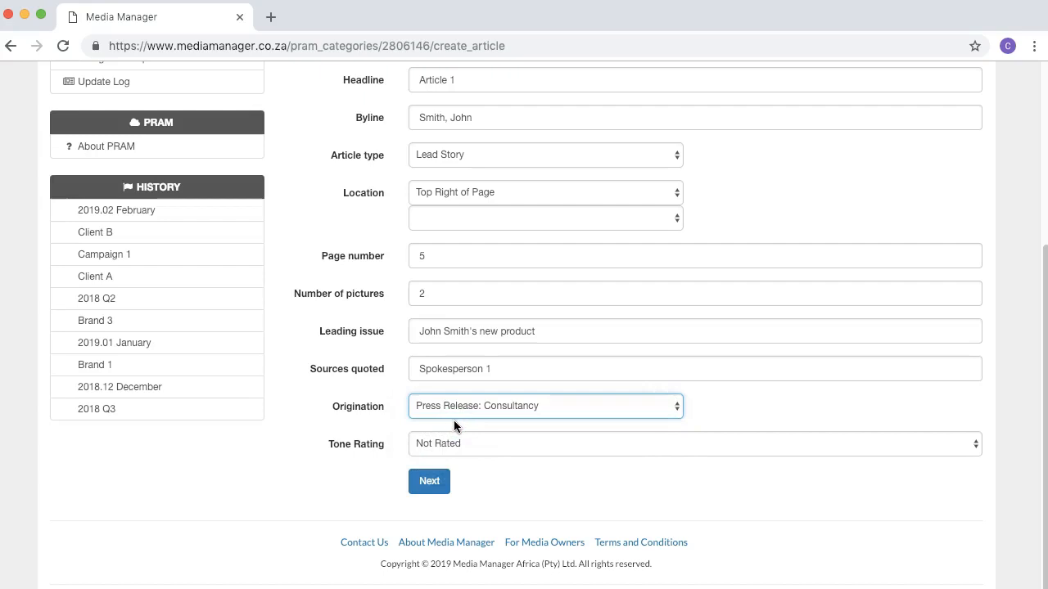
{"action": "left_click", "coordinate": [533, 447]}
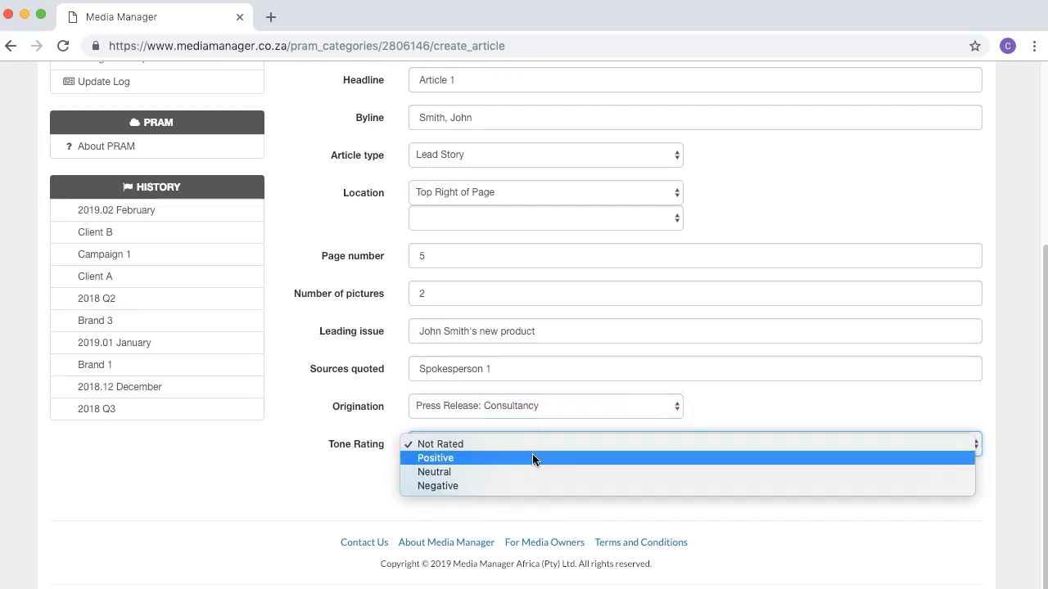
{"action": "left_click", "coordinate": [532, 458]}
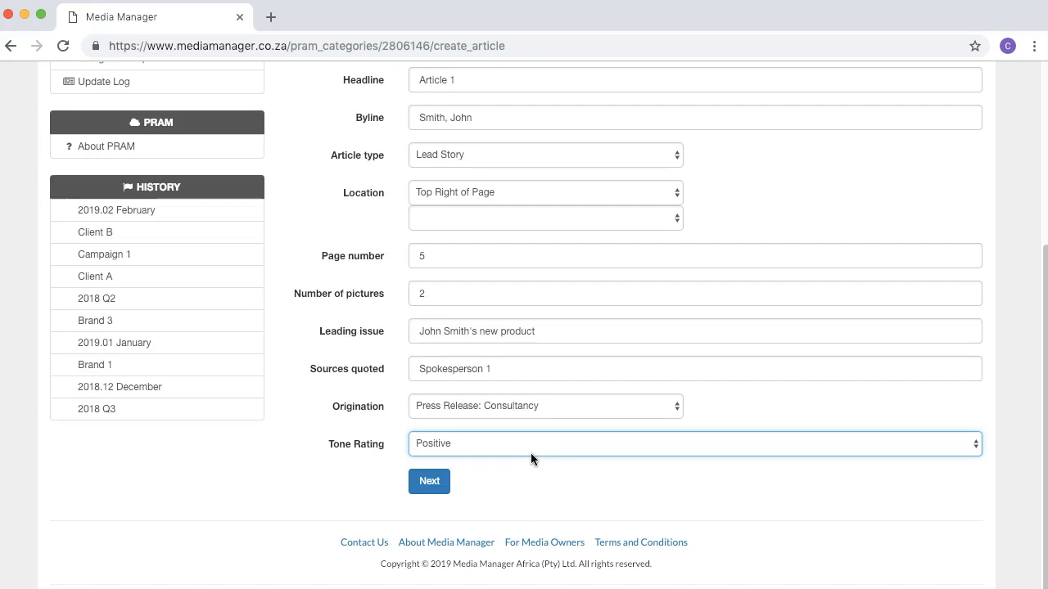
{"action": "left_click", "coordinate": [429, 481]}
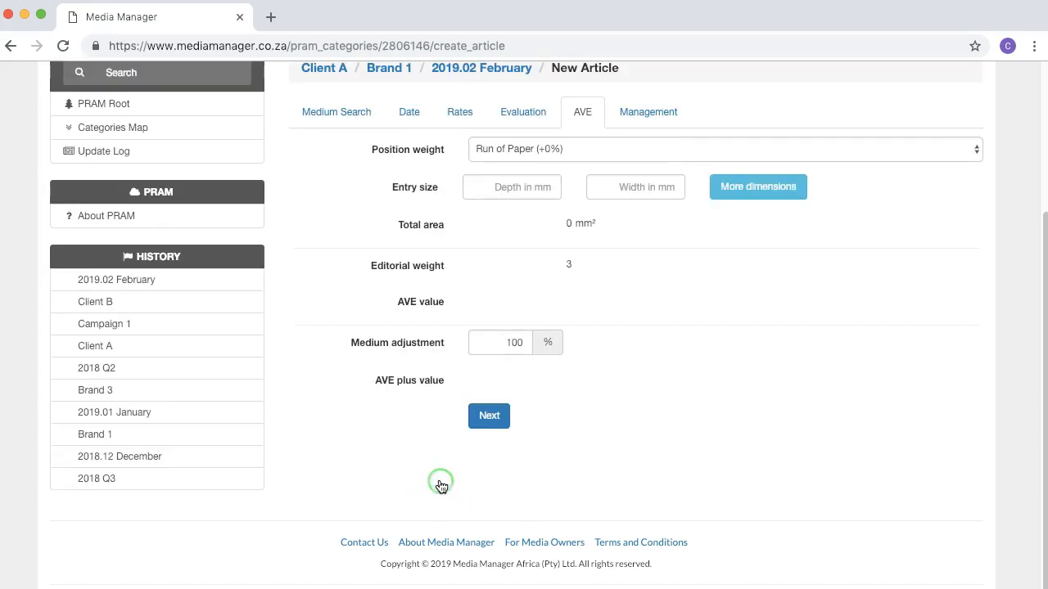
Keep the position weight at Run of Paper (+0%) and enter an entry size of 100 mm depth by 100 mm width
{"action": "scroll", "coordinate": [442, 487], "scroll_direction": "up", "scroll_amount": 3}
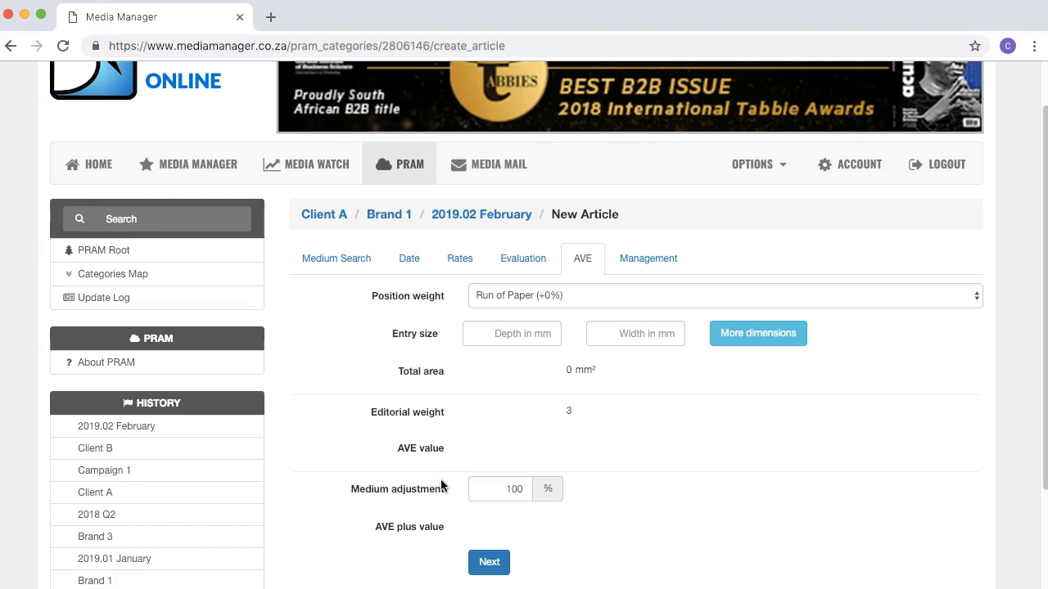
{"action": "left_click", "coordinate": [933, 300]}
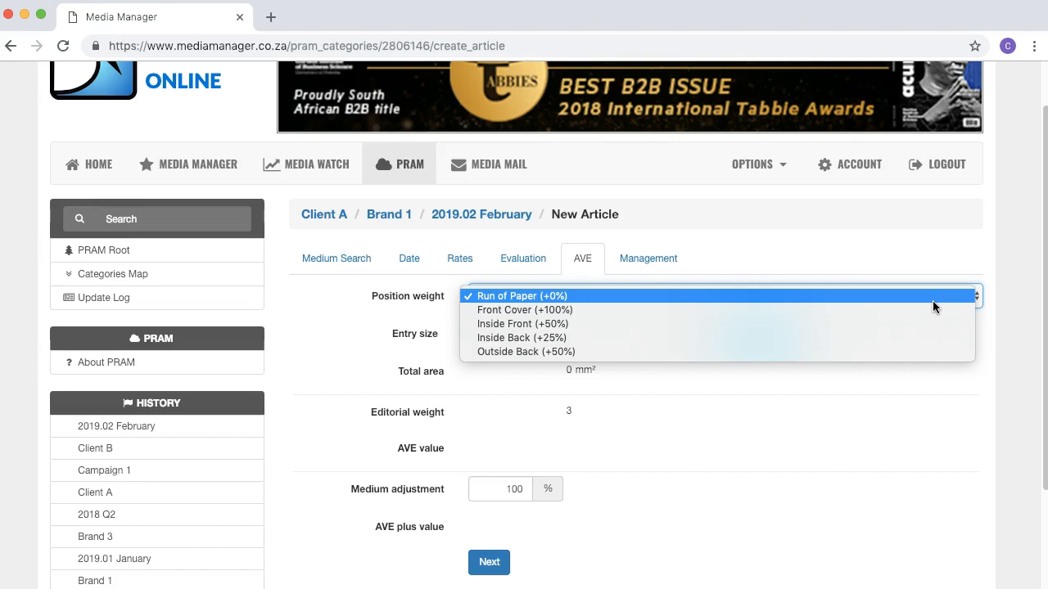
{"action": "left_click", "coordinate": [933, 301]}
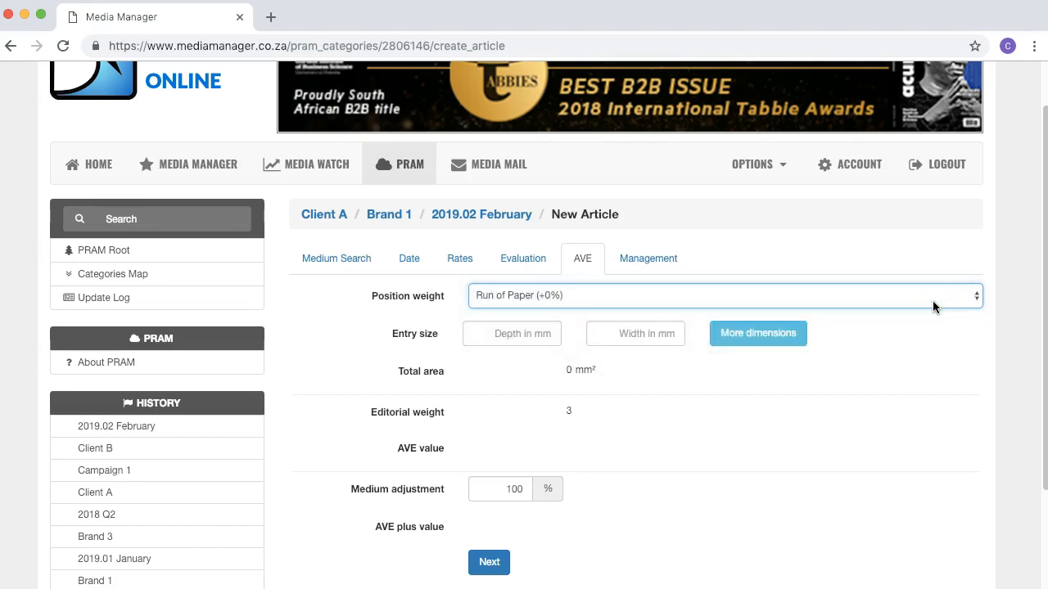
{"action": "left_click", "coordinate": [545, 334]}
{"action": "type", "text": "100"}
{"action": "key", "text": "Tab"}
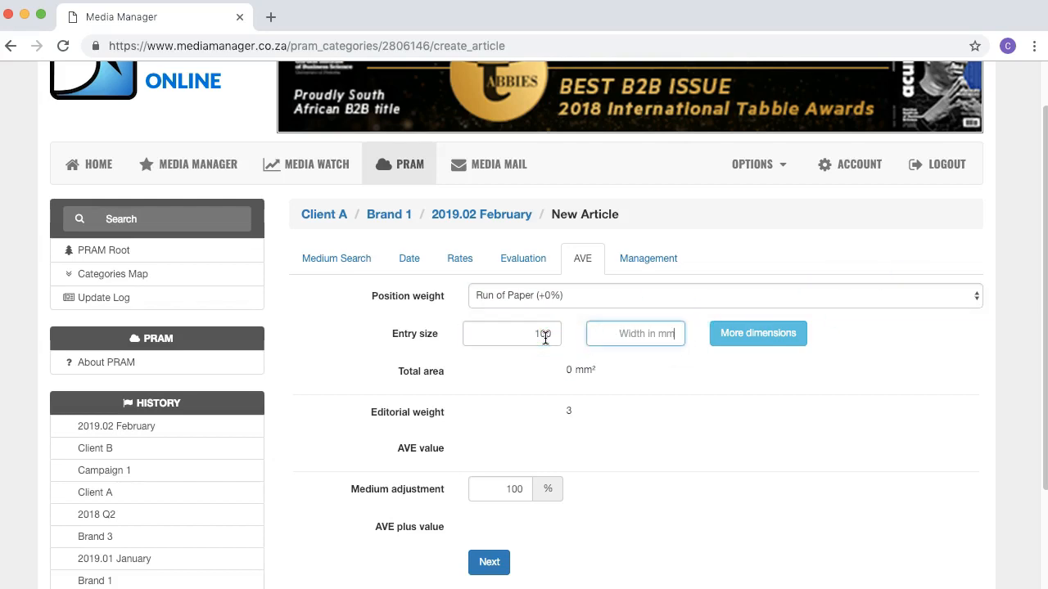
{"action": "type", "text": "100"}
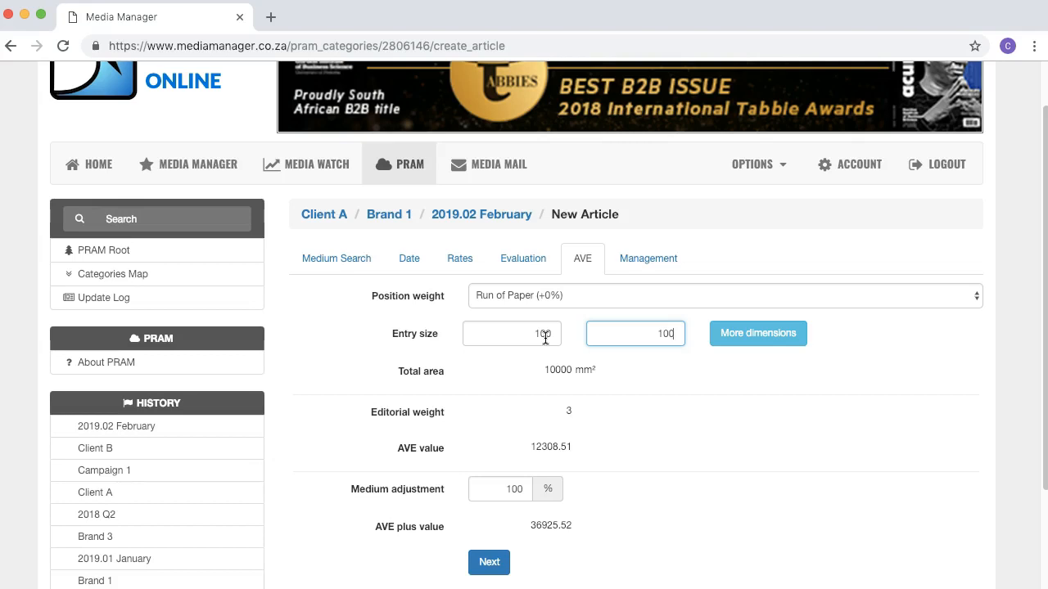
Add a second set of entry dimensions with a depth of 100 mm and a width of 20 mm
{"action": "left_click", "coordinate": [756, 341]}
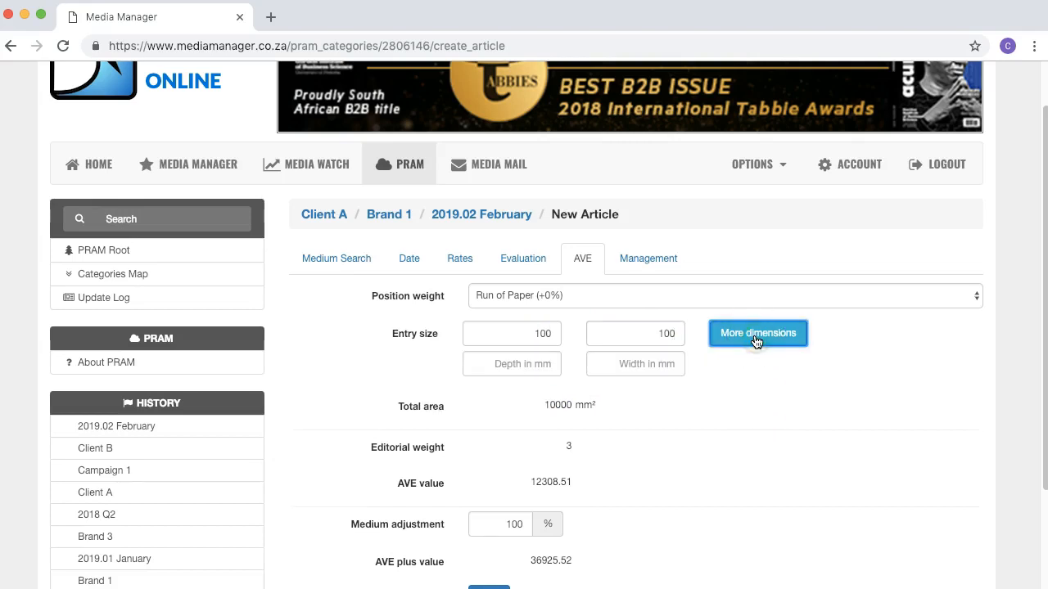
{"action": "left_click", "coordinate": [545, 367]}
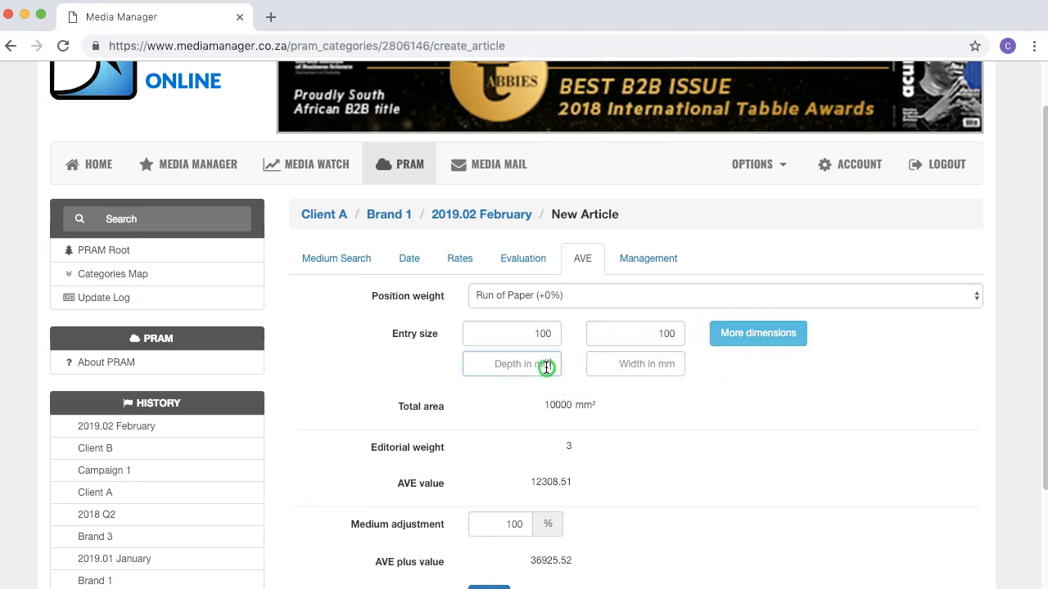
{"action": "type", "text": "100"}
{"action": "key", "text": "Tab"}
{"action": "type", "text": "50"}
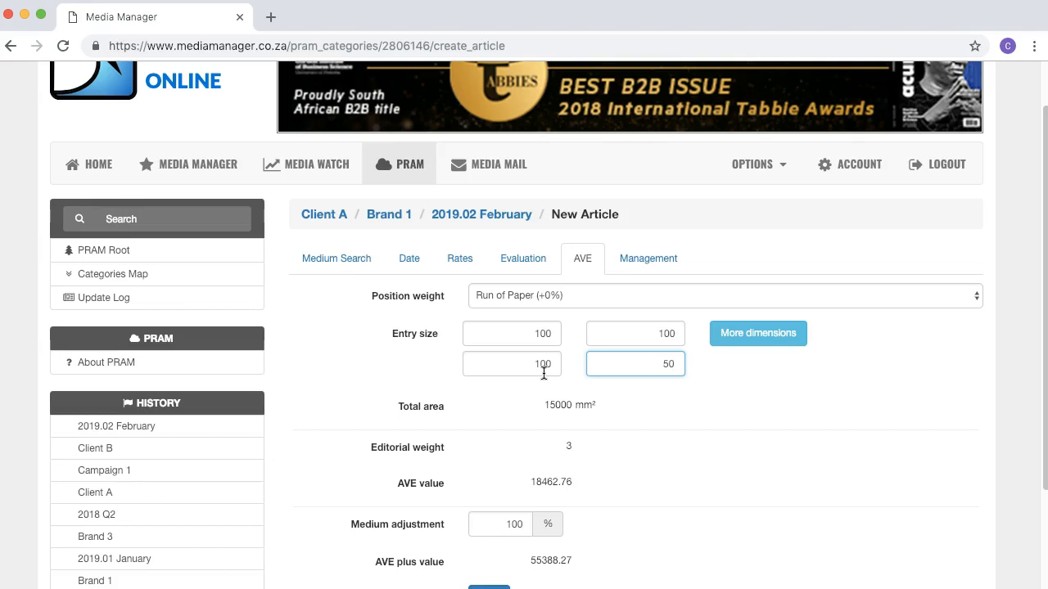
{"action": "key", "text": "BackSpace"}
{"action": "key", "text": "BackSpace"}
{"action": "type", "text": "20"}
Try a medium adjustment of 80% and set it back to 100%
{"action": "left_click", "coordinate": [524, 524]}
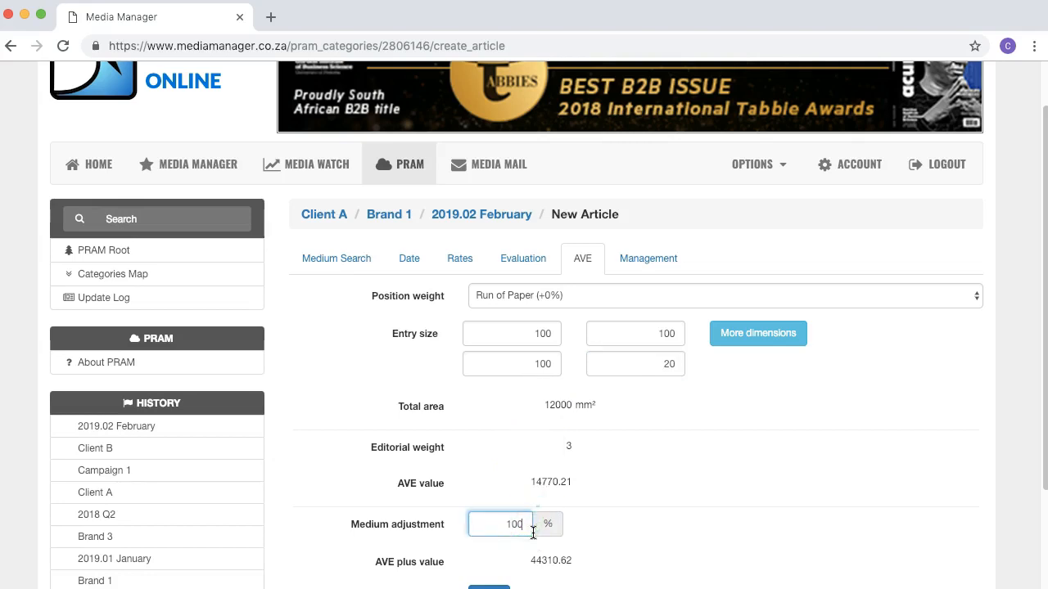
{"action": "key", "text": "BackSpace"}
{"action": "key", "text": "BackSpace"}
{"action": "key", "text": "BackSpace"}
{"action": "type", "text": "80"}
{"action": "key", "text": "BackSpace"}
{"action": "key", "text": "BackSpace"}
{"action": "type", "text": "100"}
{"action": "scroll", "coordinate": [606, 514], "scroll_direction": "down", "scroll_amount": 1}
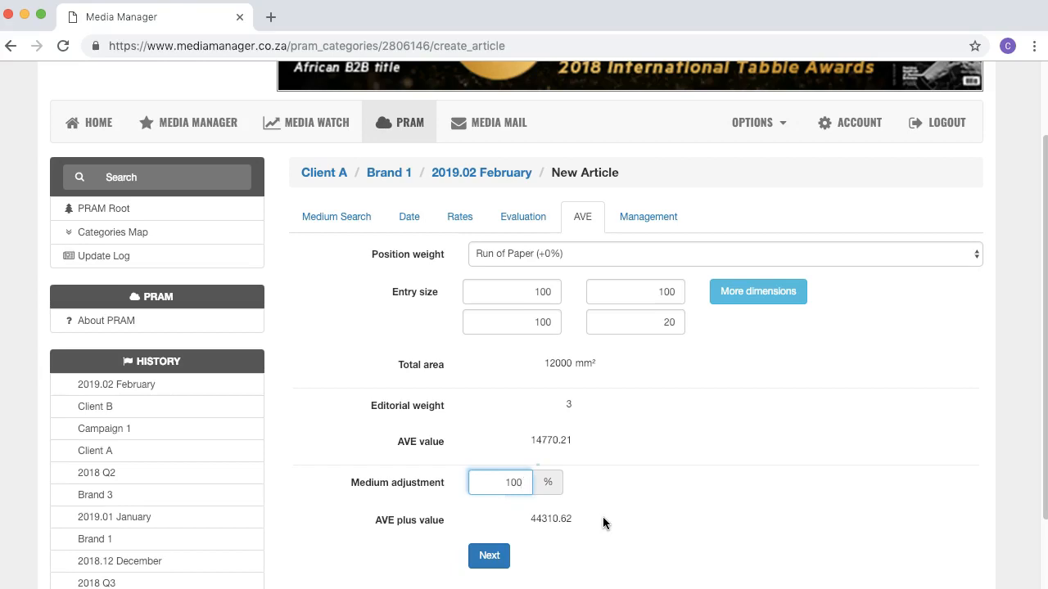
Proceed to the management details and enter the comment "Send news room a basket of products as a thank you"
{"action": "left_click", "coordinate": [494, 556]}
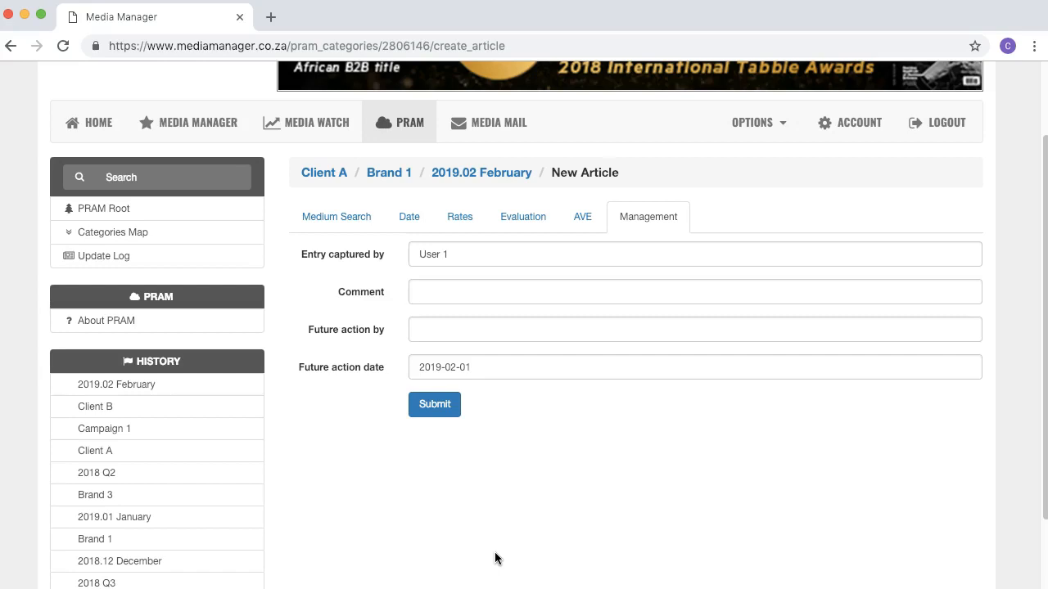
{"action": "left_click", "coordinate": [496, 552]}
{"action": "left_click", "coordinate": [514, 261]}
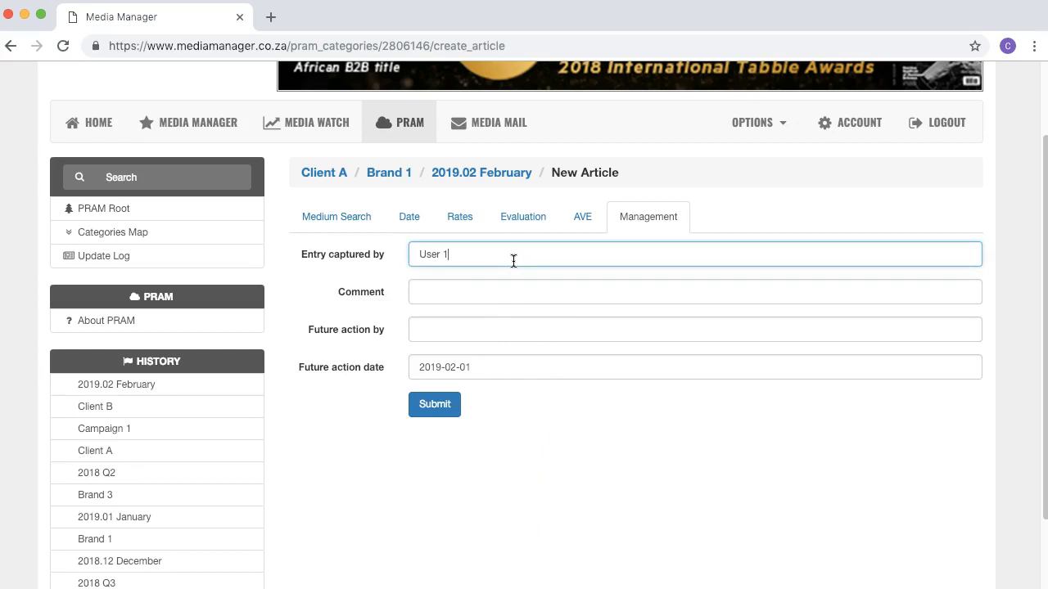
{"action": "left_click", "coordinate": [511, 280]}
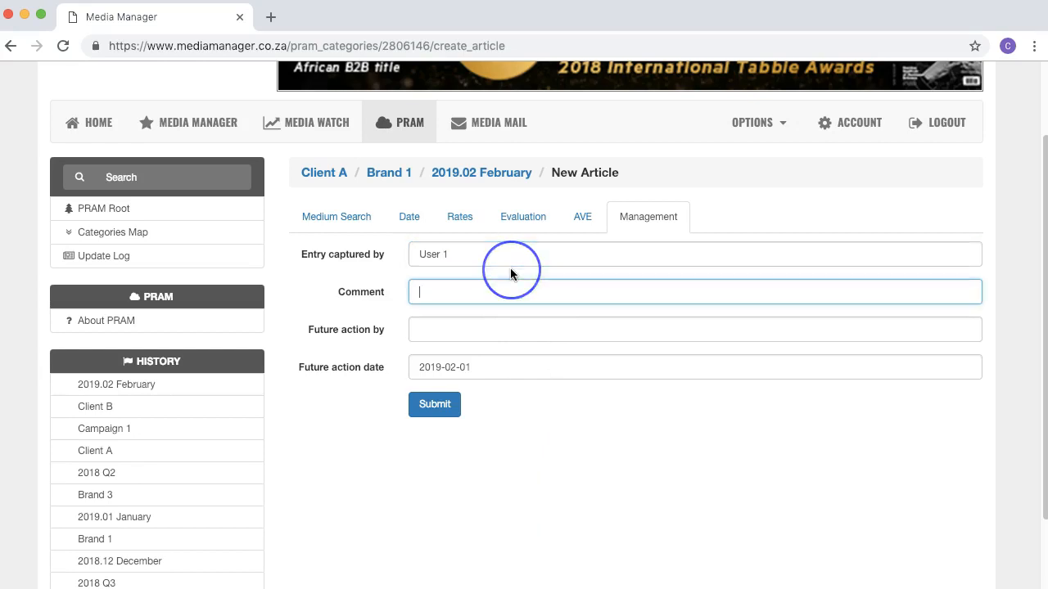
{"action": "type", "text": "Send news roo"}
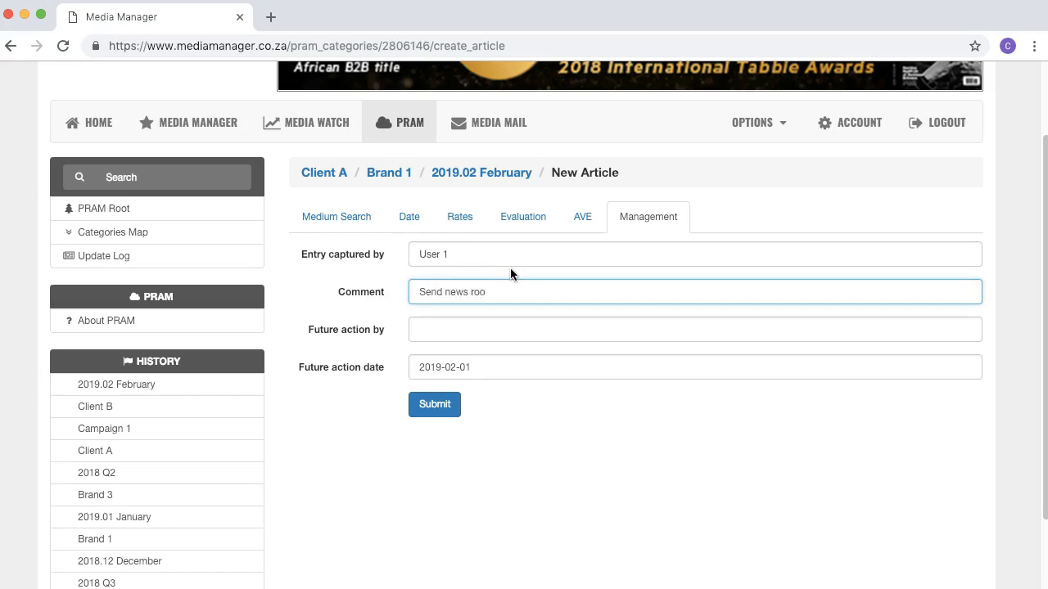
{"action": "type", "text": "m a basket of products as a thank you"}
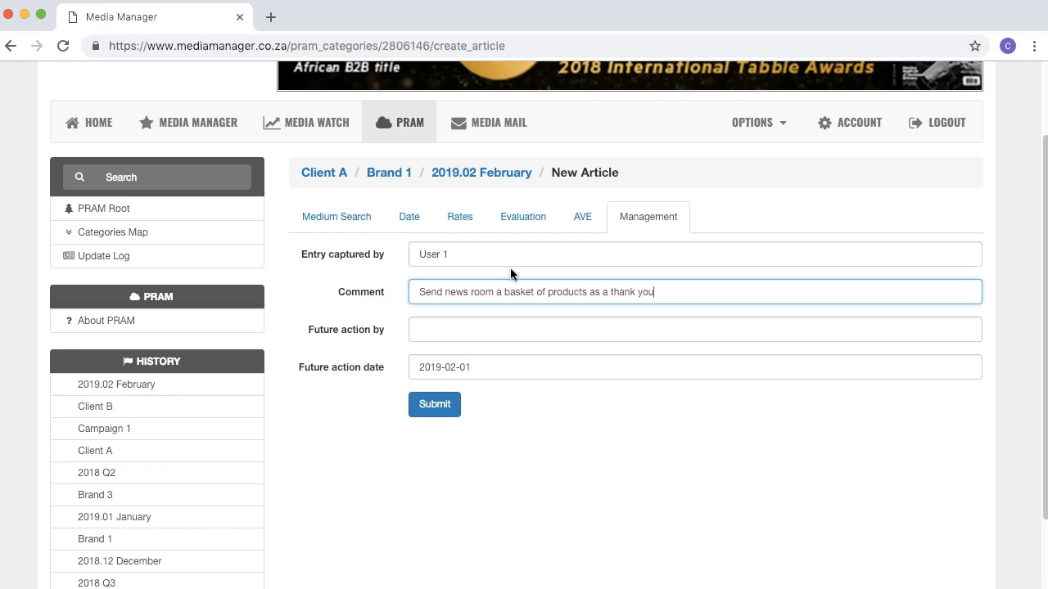
Assign the future action to "The boss" and set the future action date to 2019-02-19
{"action": "left_click", "coordinate": [483, 329]}
{"action": "type", "text": "The boss"}
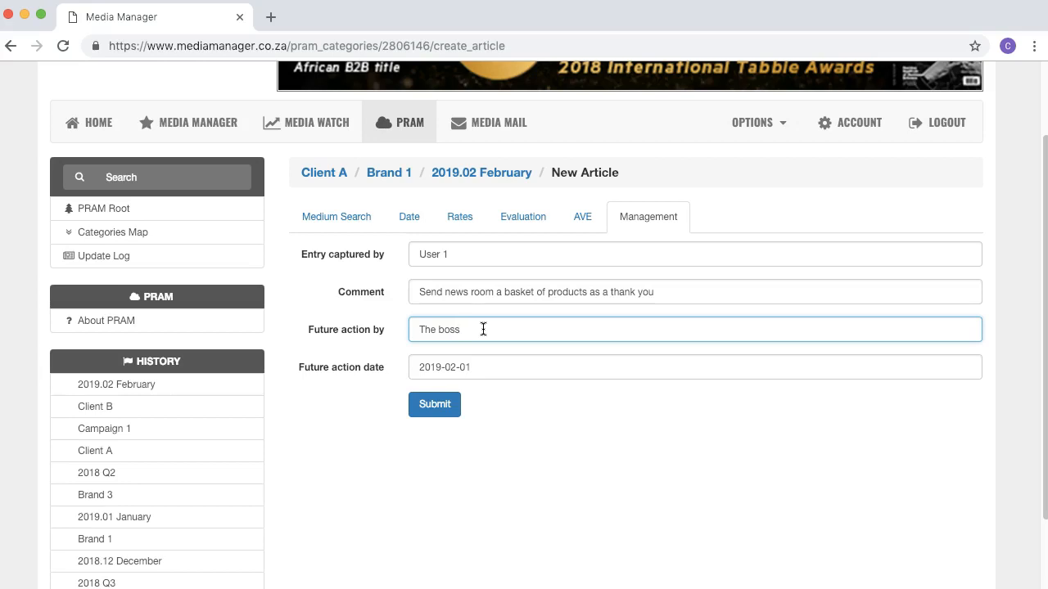
{"action": "left_click", "coordinate": [478, 367]}
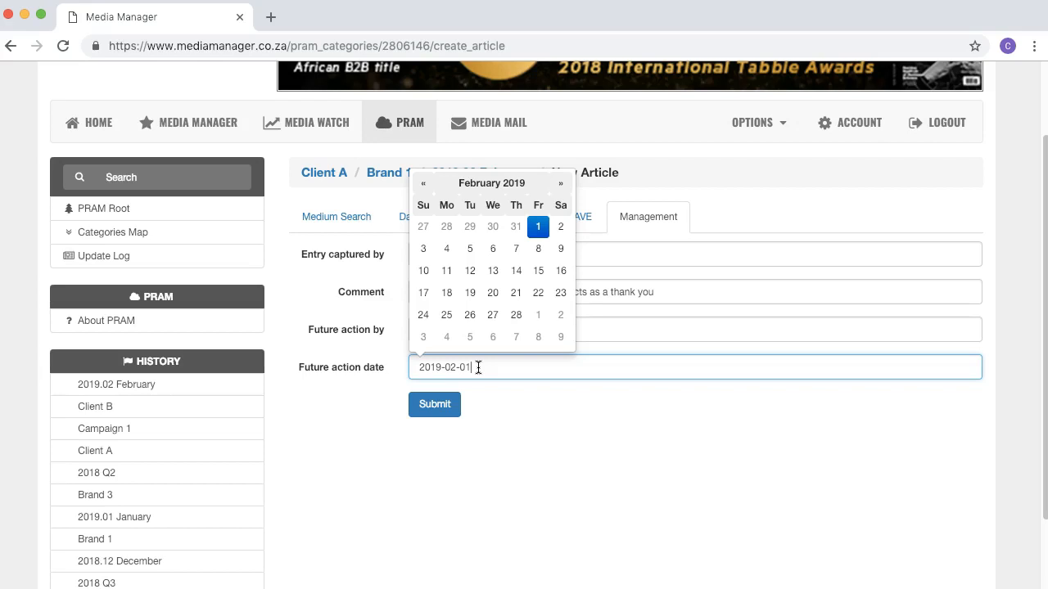
{"action": "left_click", "coordinate": [470, 294]}
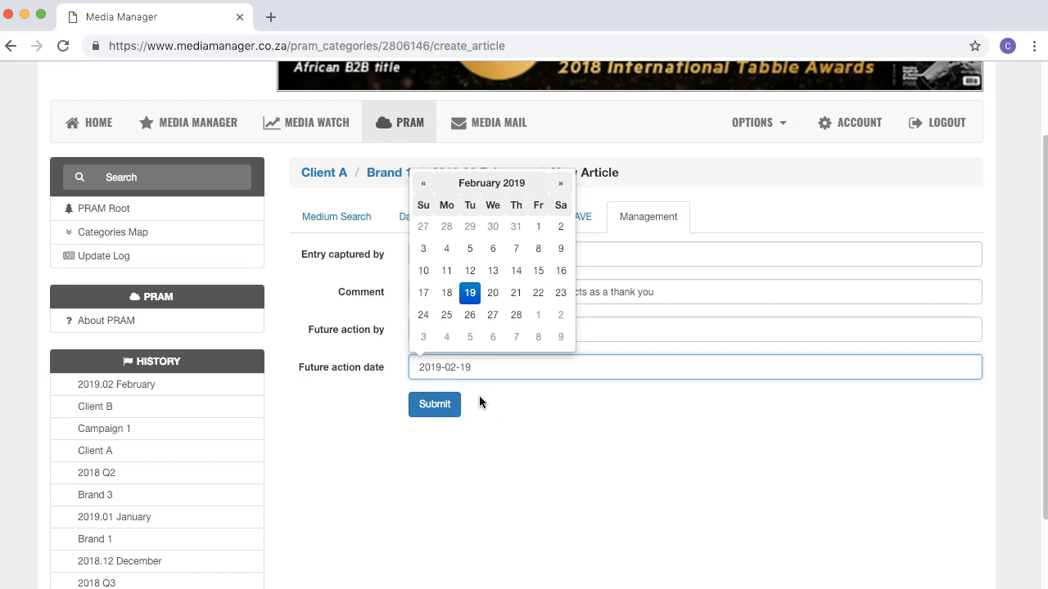
{"action": "left_click", "coordinate": [479, 397]}
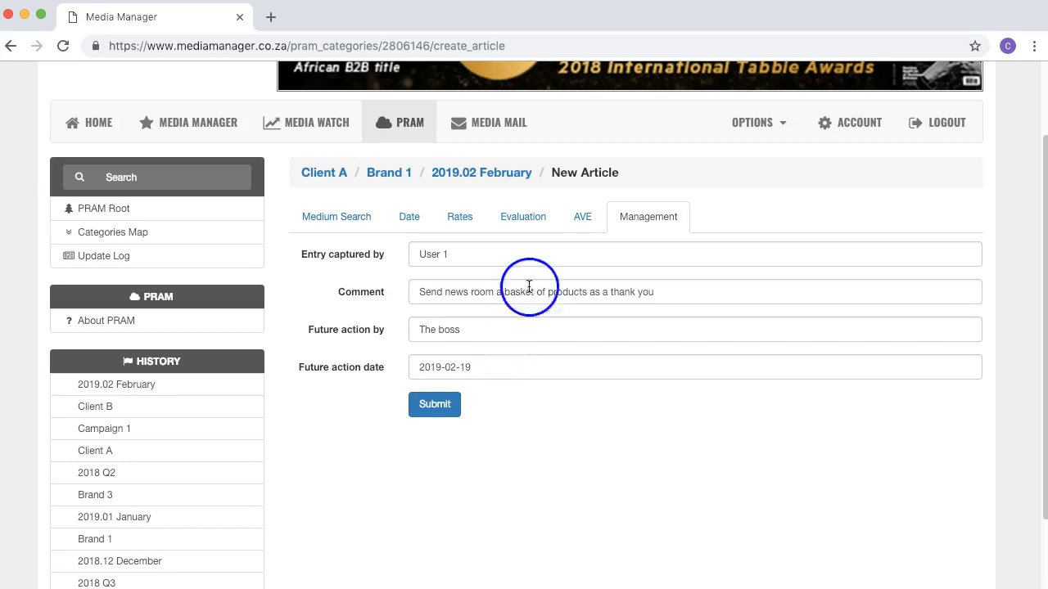
Revisit the article's AVE, evaluation and rates details, then return to the management details and submit the article
{"action": "left_click", "coordinate": [572, 218]}
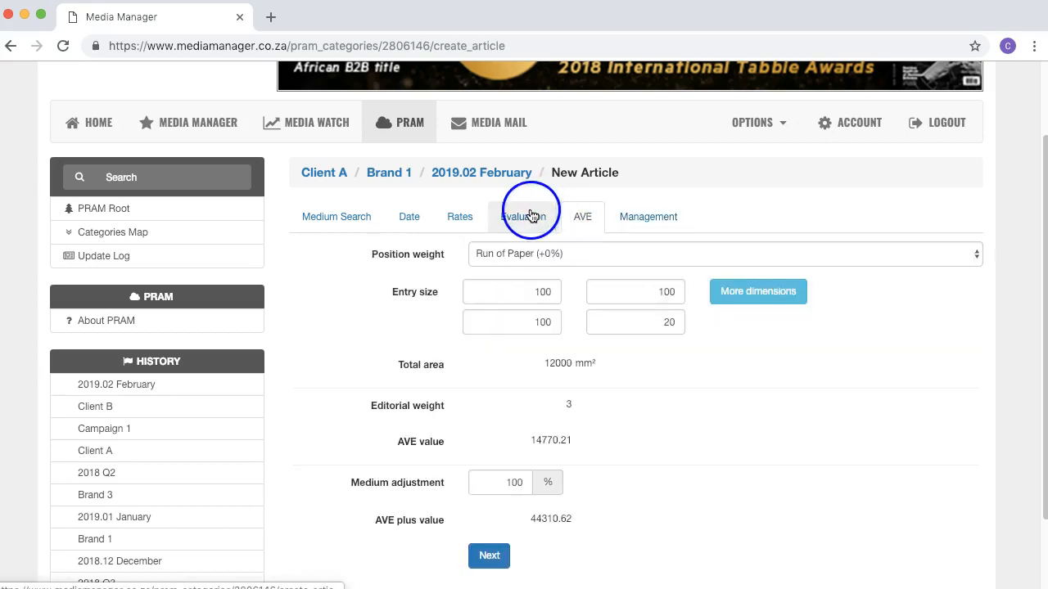
{"action": "left_click", "coordinate": [533, 215]}
{"action": "left_click", "coordinate": [463, 217]}
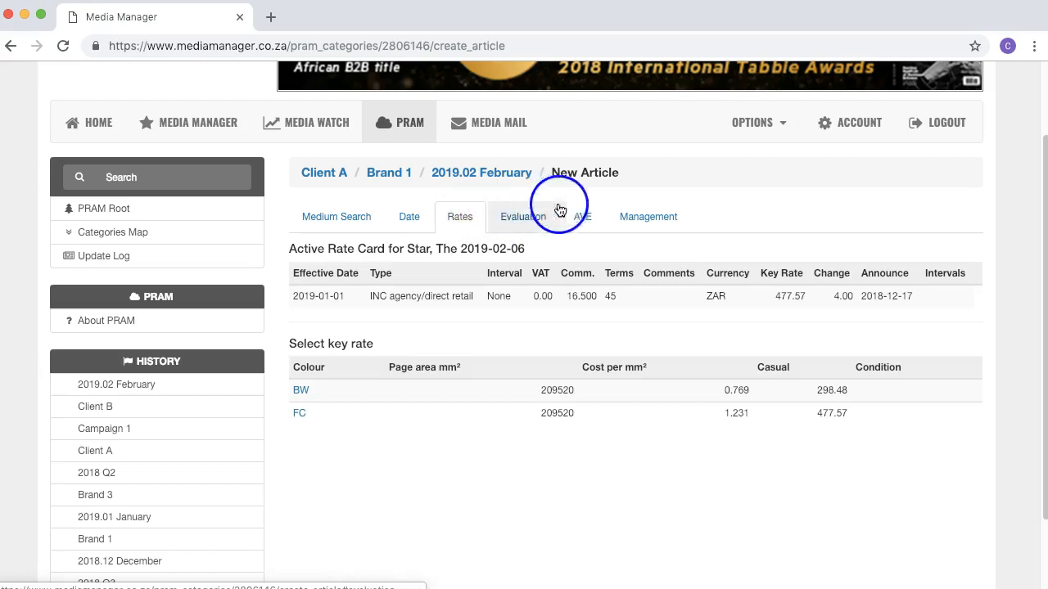
{"action": "left_click", "coordinate": [636, 217]}
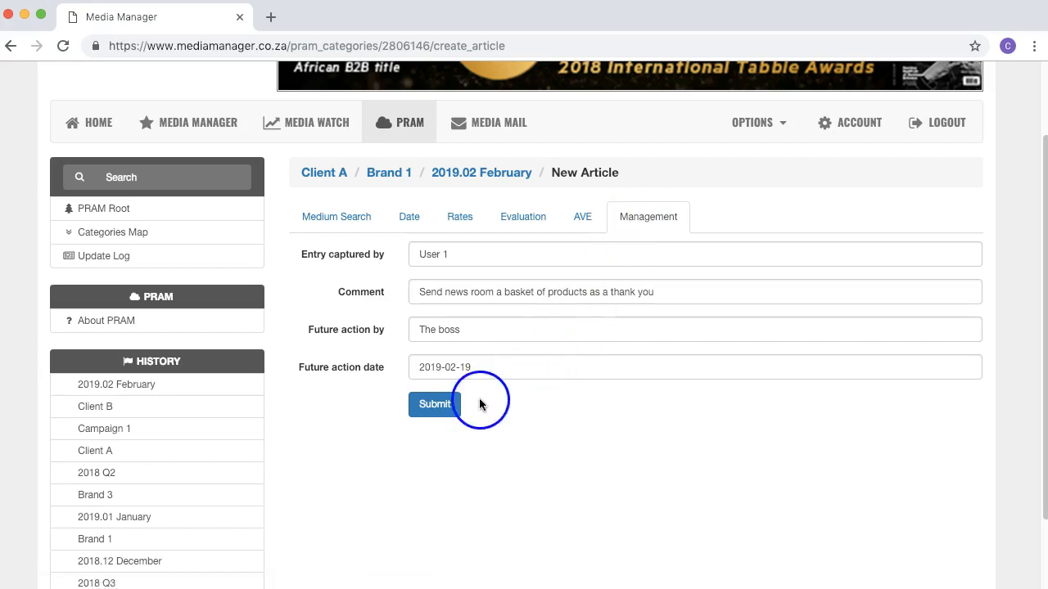
{"action": "left_click", "coordinate": [446, 410]}
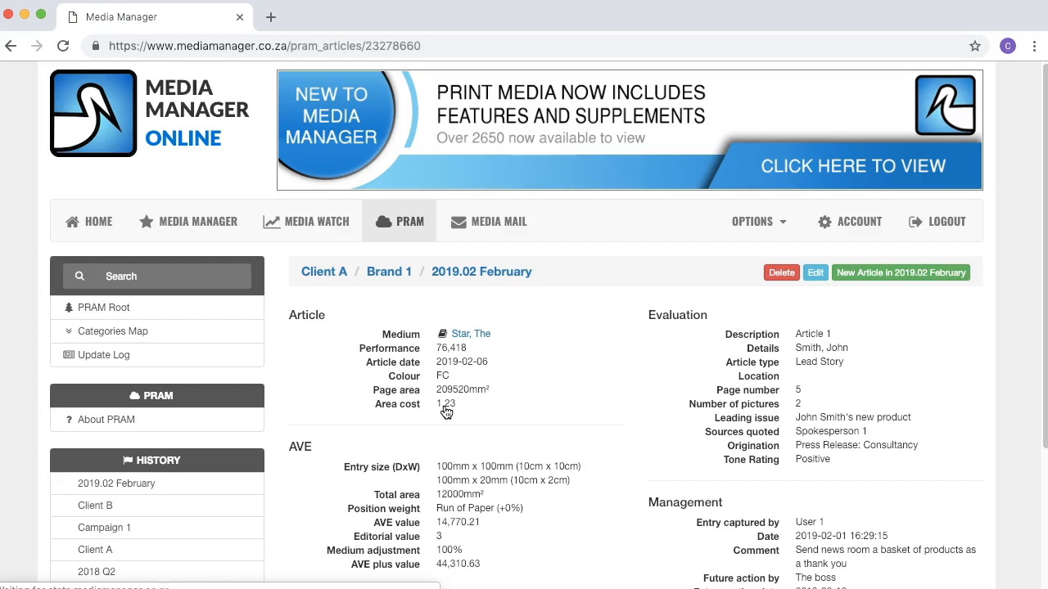
{"action": "scroll", "coordinate": [445, 409], "scroll_direction": "down", "scroll_amount": 2}
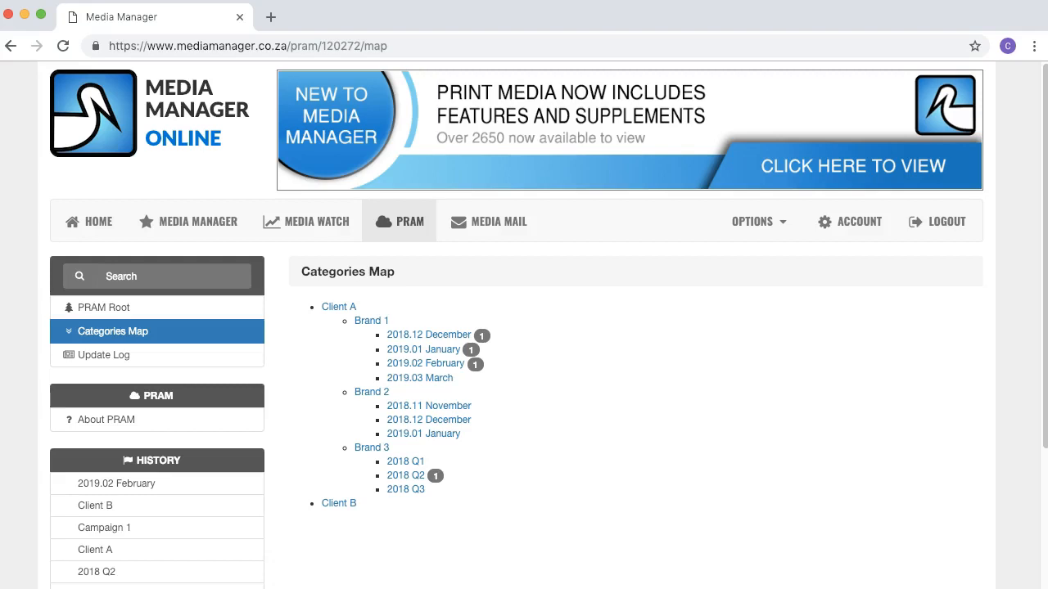
Start a new article in Brand 1's 2019.02 February category and choose 947 as its medium
{"action": "left_click", "coordinate": [458, 368]}
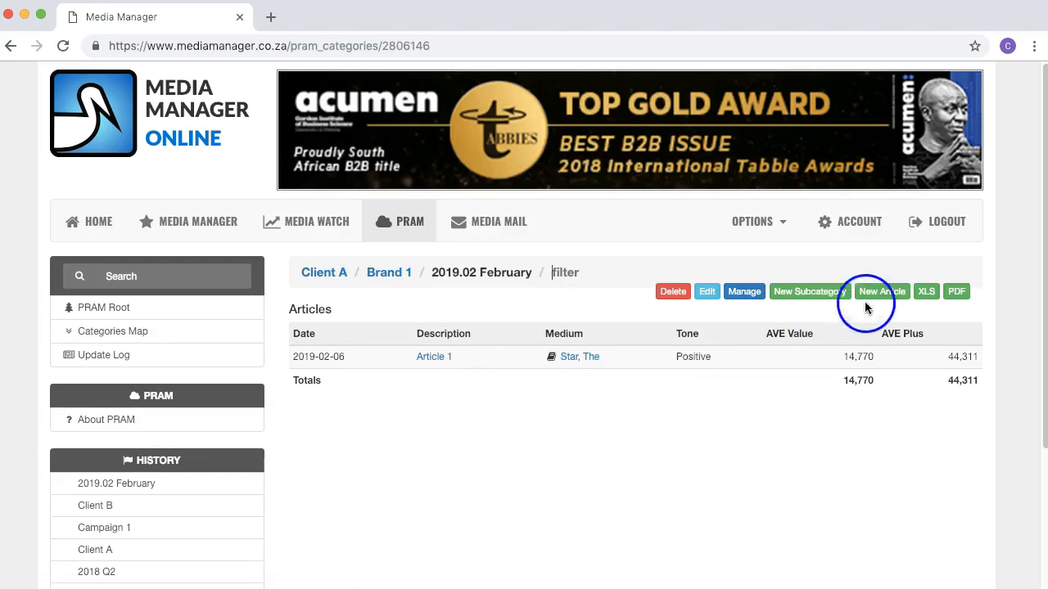
{"action": "left_click", "coordinate": [869, 297]}
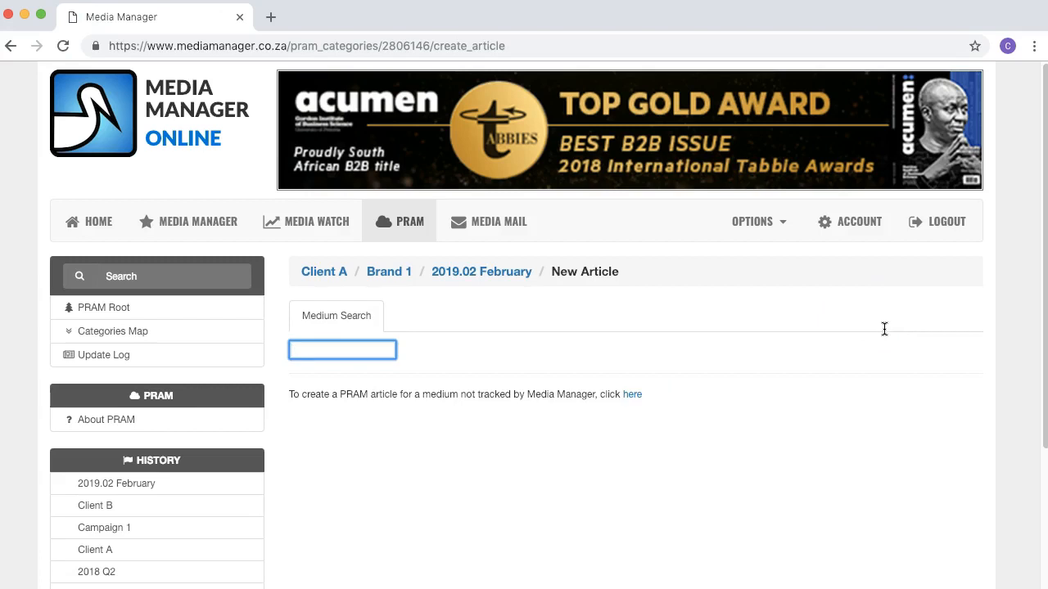
{"action": "type", "text": "947"}
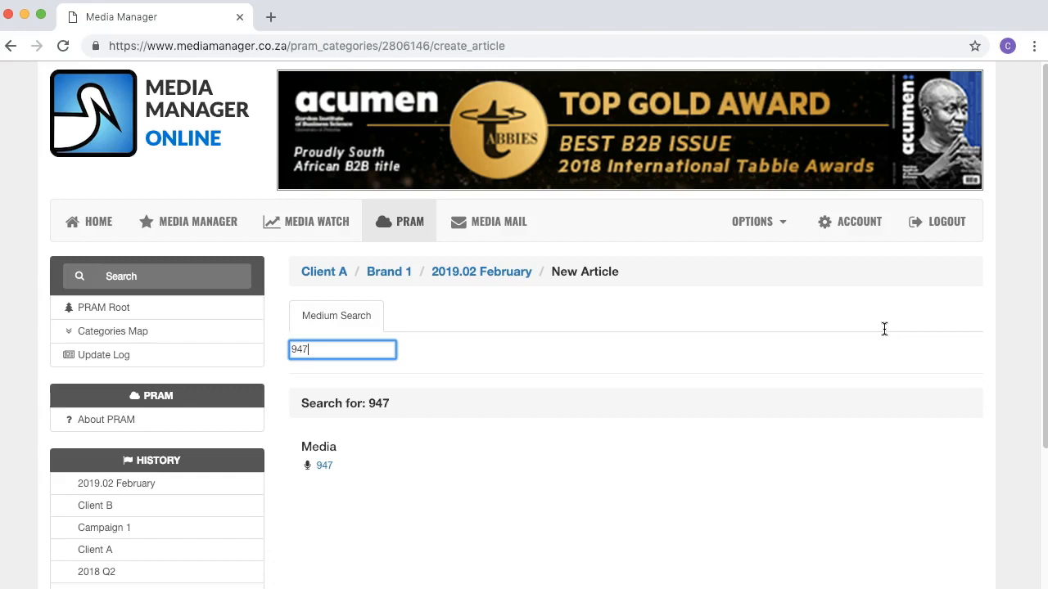
{"action": "left_click", "coordinate": [325, 469]}
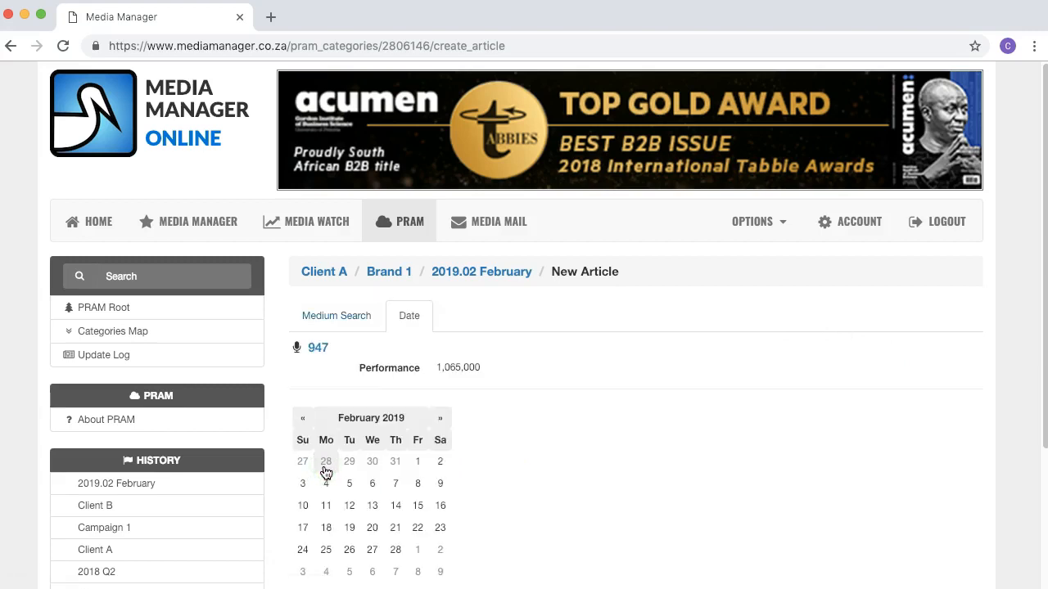
Set the article date to 2019-02-01 and select the weekday rate for the 09:00:00 - 12:00:00 time period
{"action": "left_click", "coordinate": [418, 465]}
{"action": "left_click", "coordinate": [418, 464]}
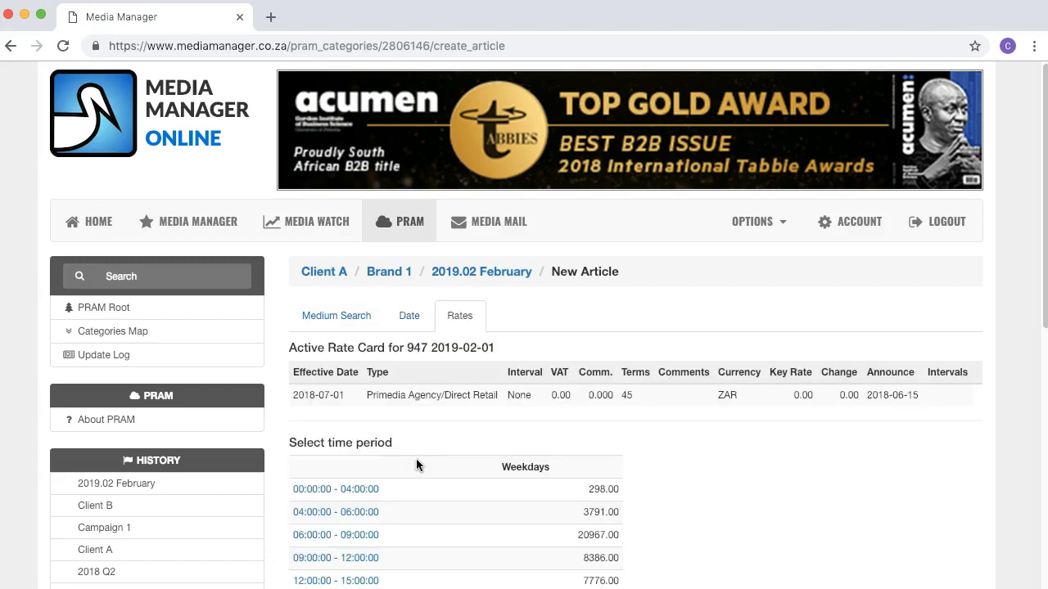
{"action": "left_click", "coordinate": [416, 464]}
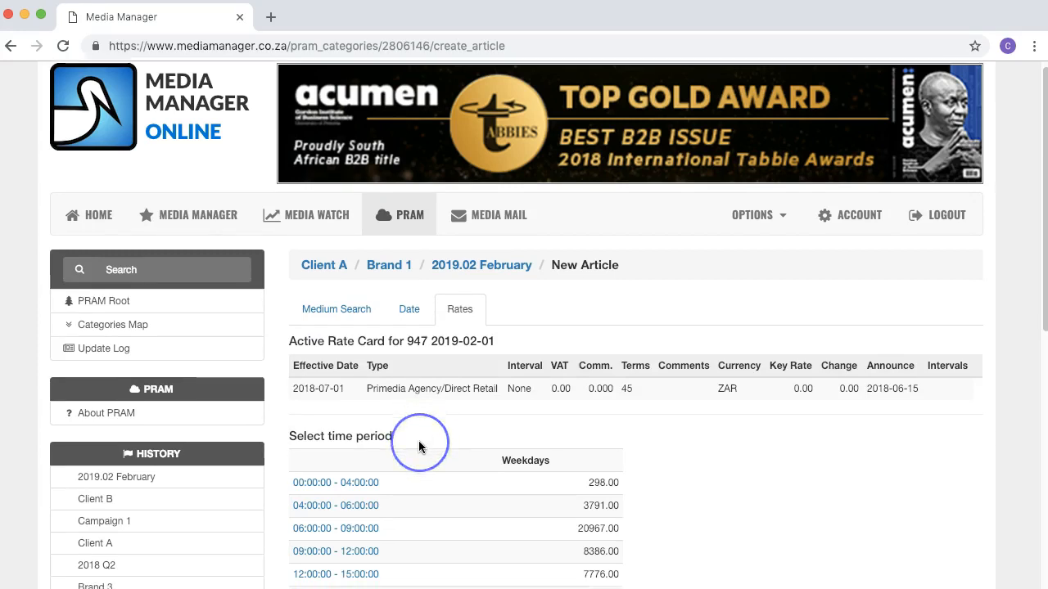
{"action": "scroll", "coordinate": [418, 447], "scroll_direction": "down", "scroll_amount": 2}
{"action": "scroll", "coordinate": [418, 446], "scroll_direction": "down", "scroll_amount": 1}
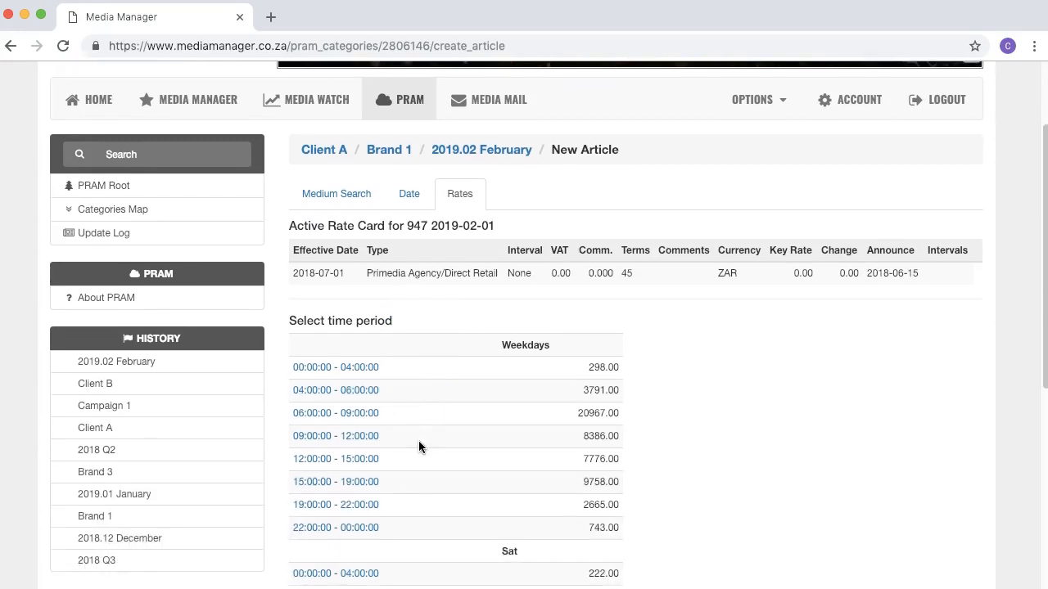
{"action": "left_click", "coordinate": [373, 439]}
{"action": "left_click", "coordinate": [370, 440]}
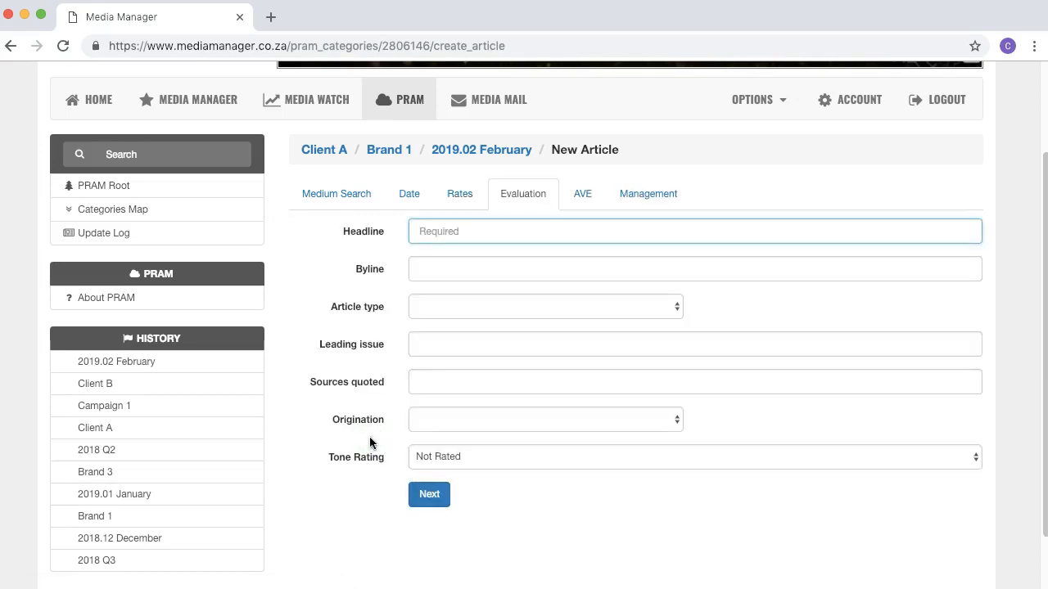
Enter the headline "Article 2" and fill in the byline with the journalist's name
{"action": "left_click", "coordinate": [427, 233]}
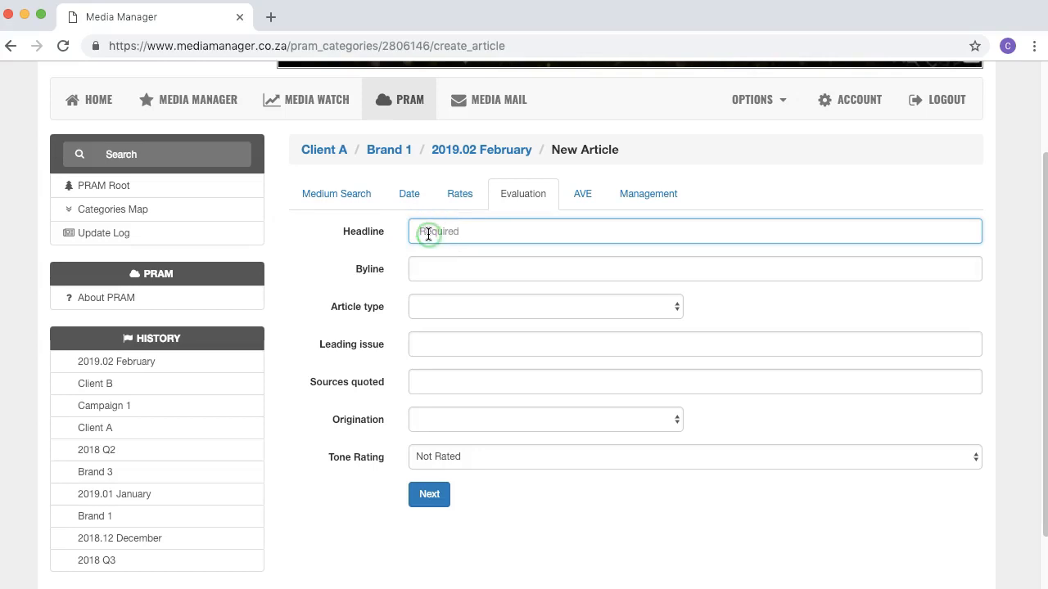
{"action": "type", "text": "Article 2"}
{"action": "key", "text": "Tab"}
{"action": "type", "text": "D"}
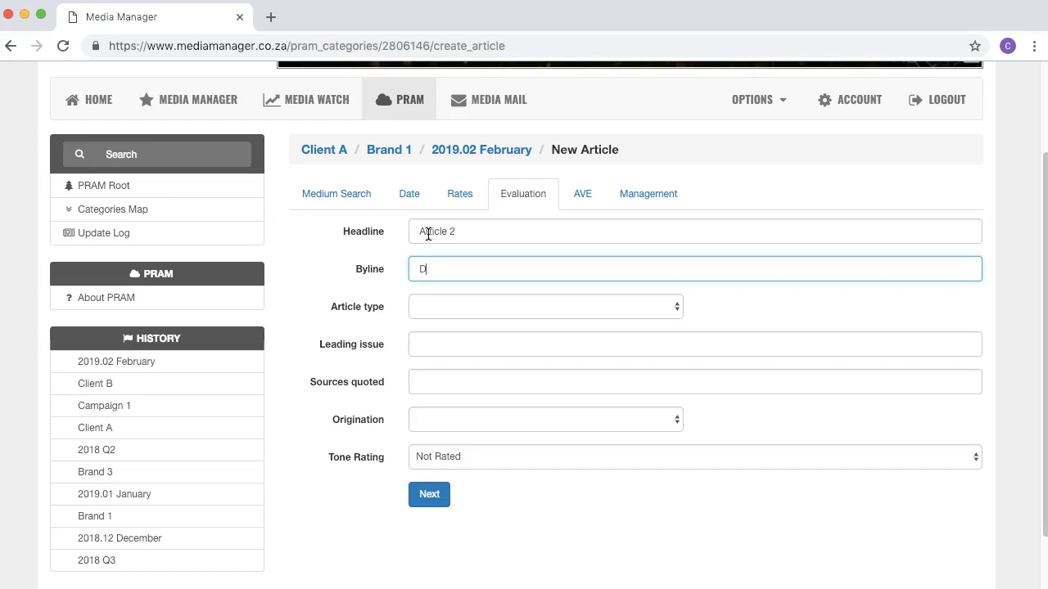
{"action": "type", "text": "oe, Jane"}
Set the article type to Mention, the leading issue to "Promotions on products" and the sources quoted to "Spokesperson 2"
{"action": "left_click", "coordinate": [571, 308]}
{"action": "left_click", "coordinate": [552, 361]}
{"action": "left_click", "coordinate": [524, 349]}
{"action": "type", "text": "Promotions on products"}
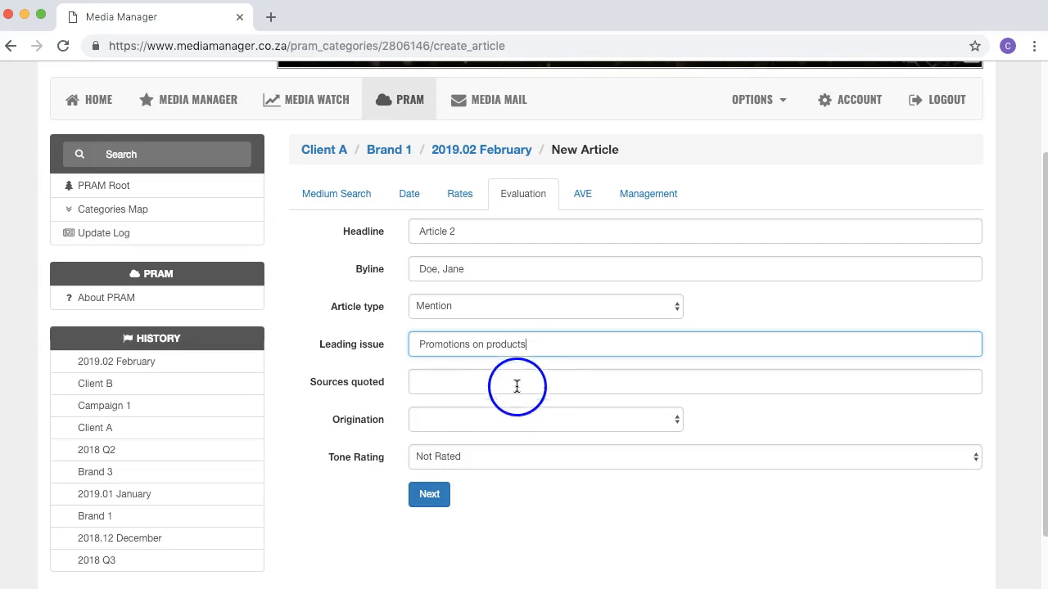
{"action": "left_click", "coordinate": [516, 386]}
{"action": "type", "text": "Sp"}
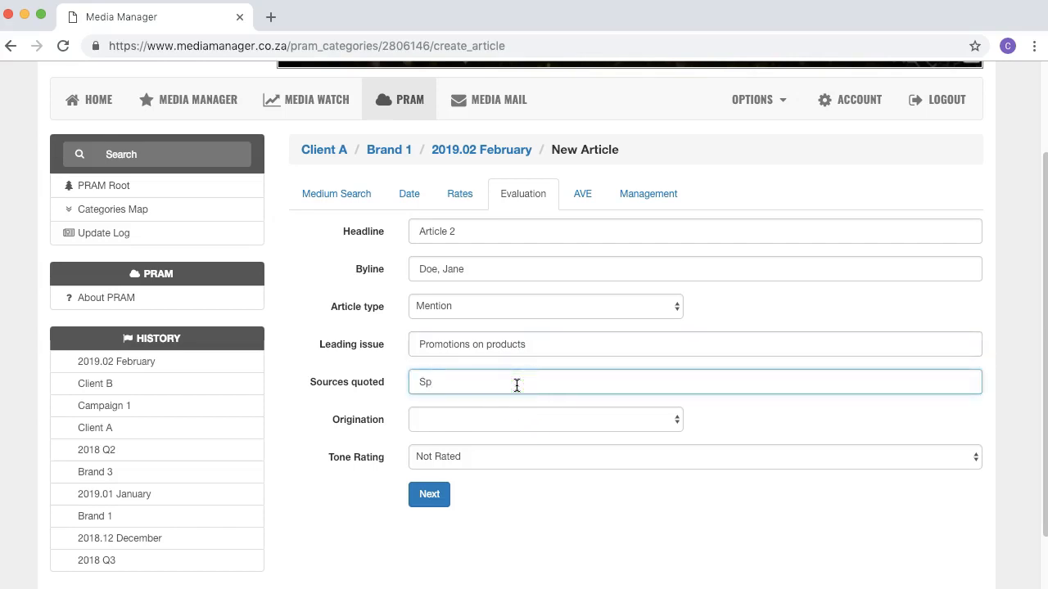
{"action": "type", "text": "okesperson 2"}
Set the origination to Press Release: Consultancy, choose a tone rating and proceed to the AVE details
{"action": "left_click", "coordinate": [510, 427]}
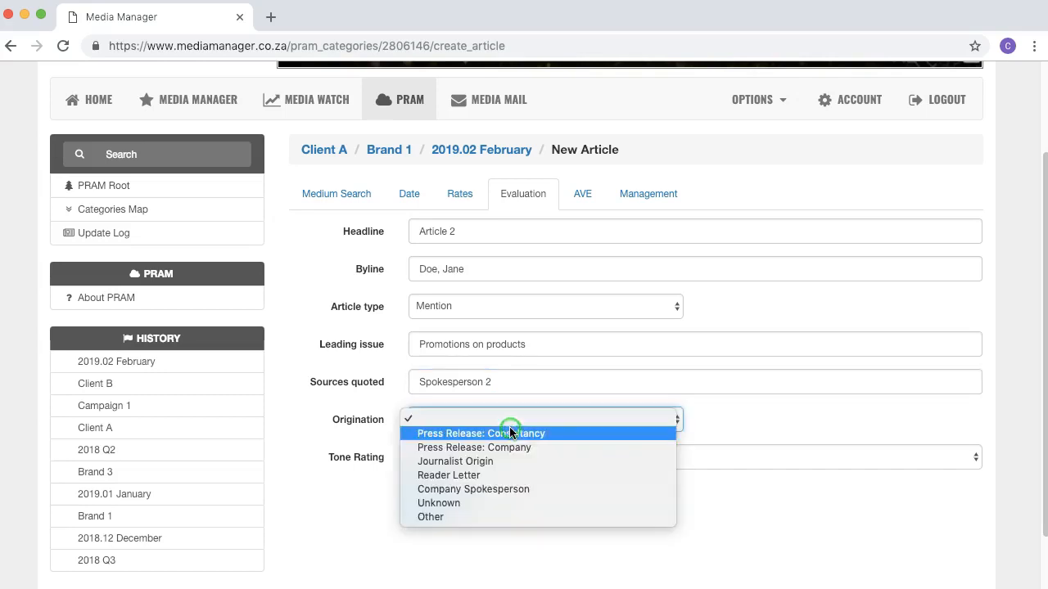
{"action": "left_click", "coordinate": [513, 436]}
{"action": "left_click", "coordinate": [512, 456]}
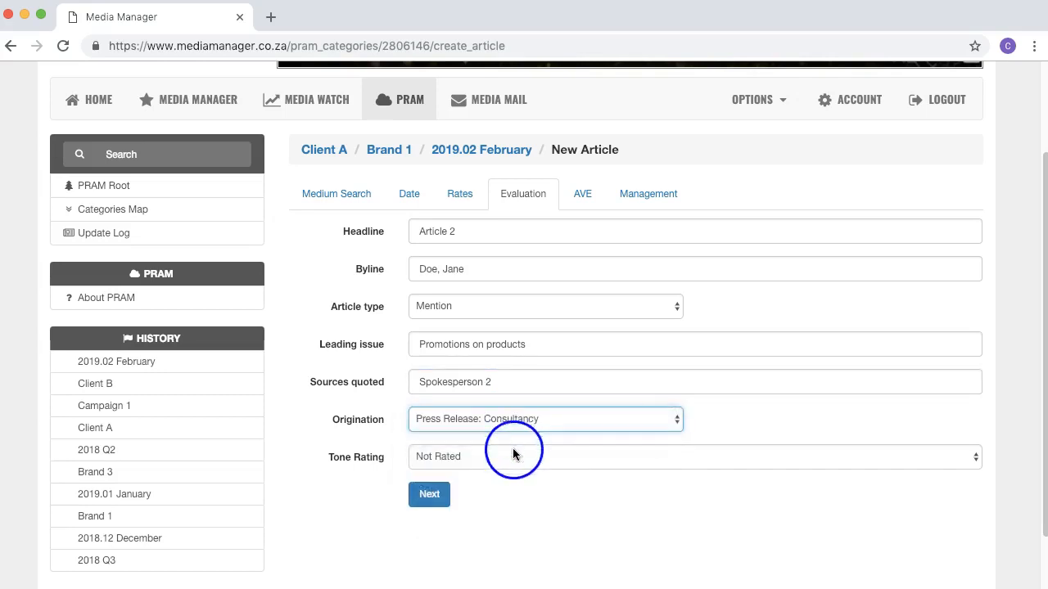
{"action": "left_click", "coordinate": [505, 471]}
{"action": "left_click", "coordinate": [431, 495]}
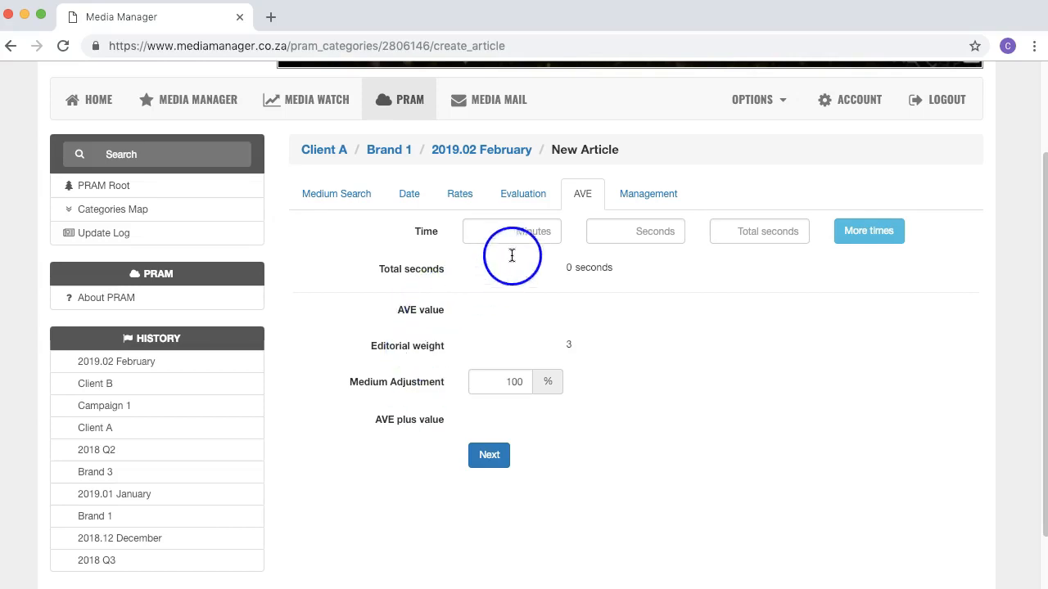
Enter an airtime of 1 minute 25 seconds and add another row for times
{"action": "left_click", "coordinate": [527, 234]}
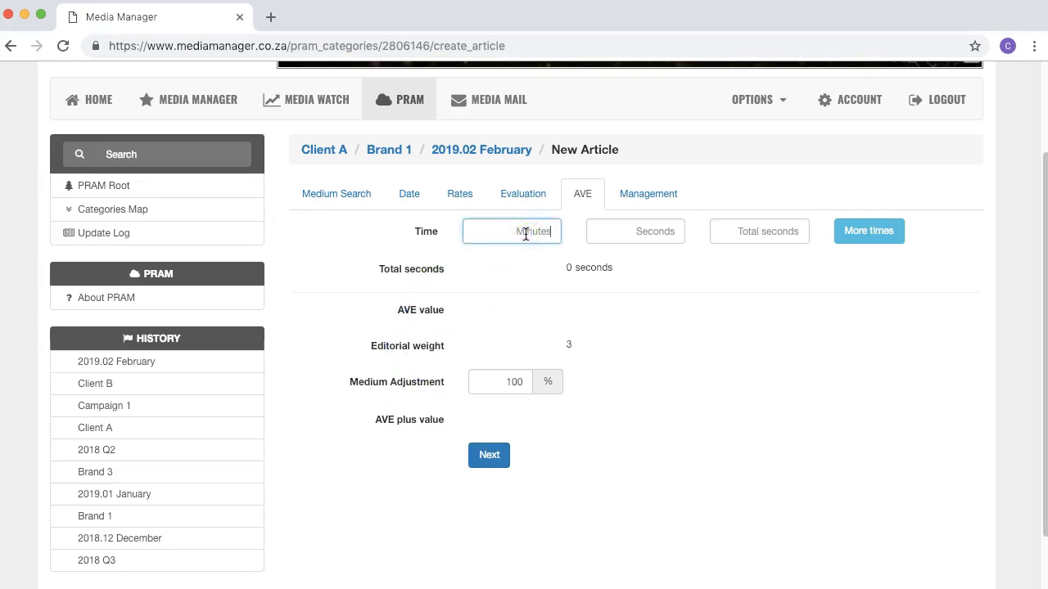
{"action": "type", "text": "1"}
{"action": "left_click", "coordinate": [623, 230]}
{"action": "type", "text": "25"}
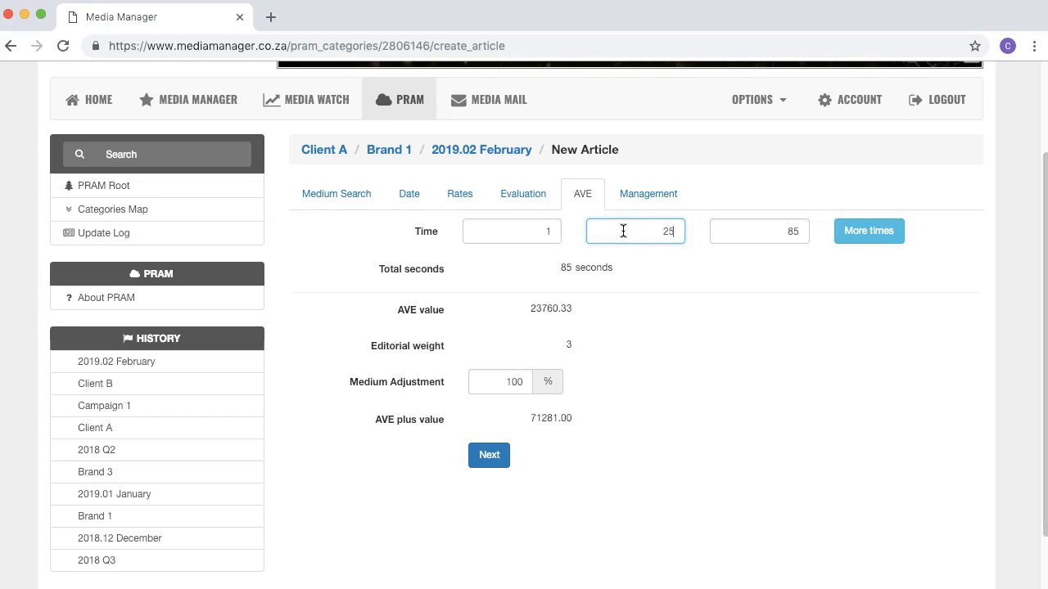
{"action": "left_click", "coordinate": [877, 237]}
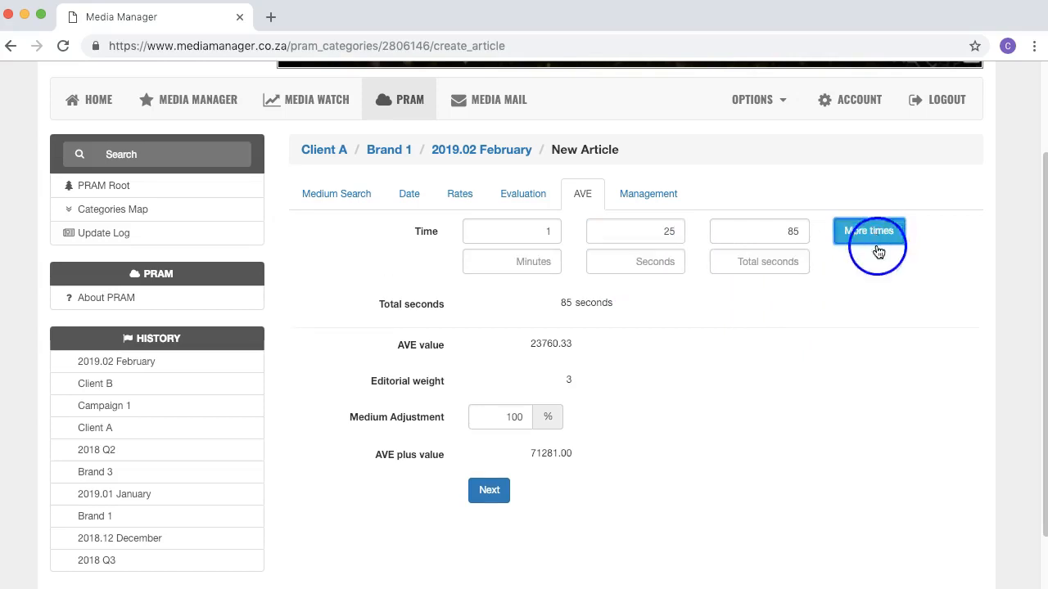
Proceed to the management details of the 947 article and enter the comment "Send thank you card"
{"action": "left_click", "coordinate": [491, 492]}
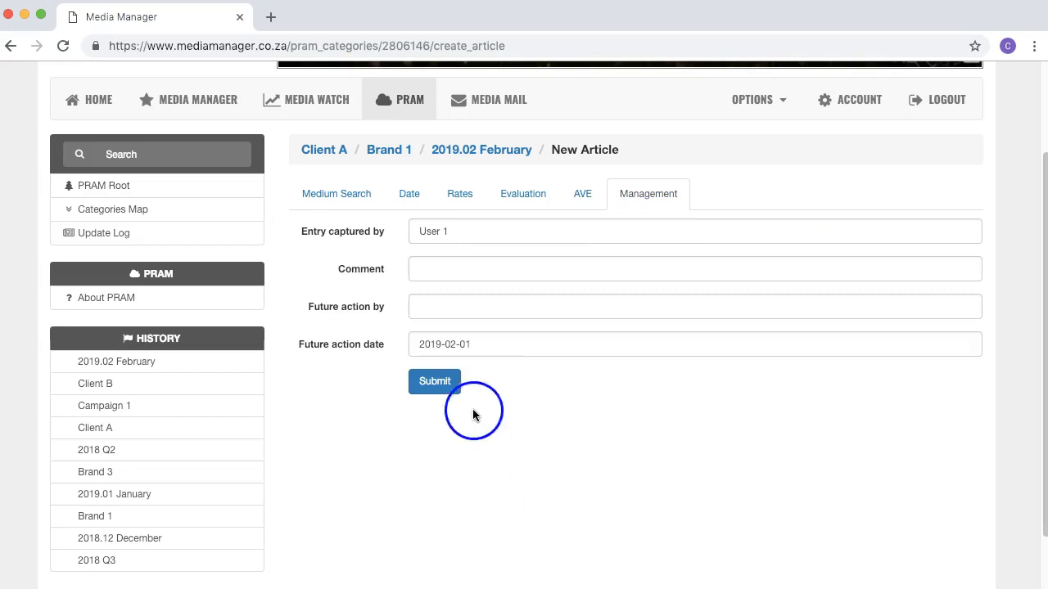
{"action": "left_click", "coordinate": [439, 268]}
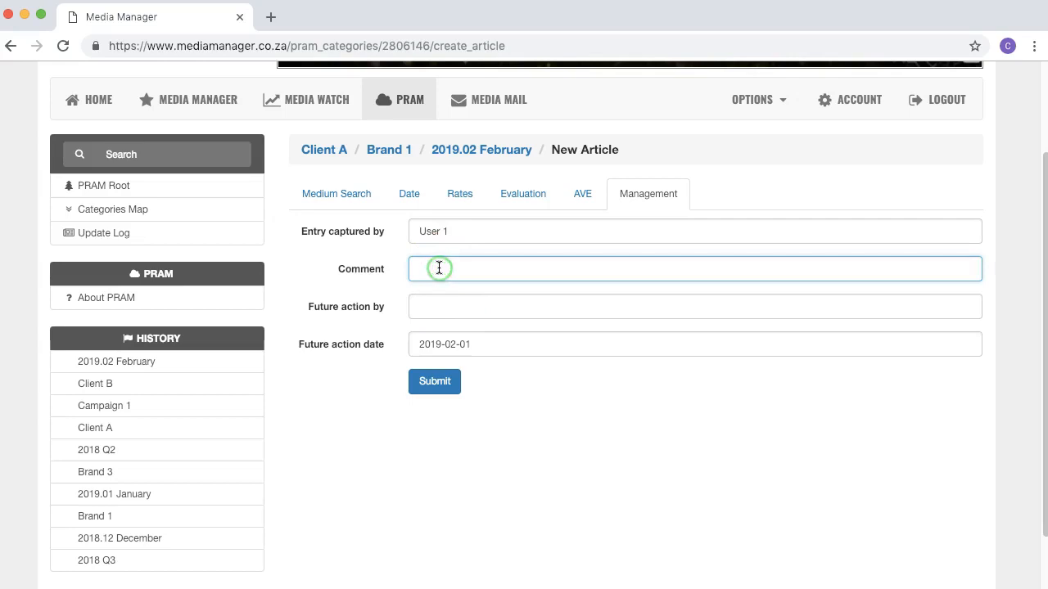
{"action": "type", "text": "Send thank you card"}
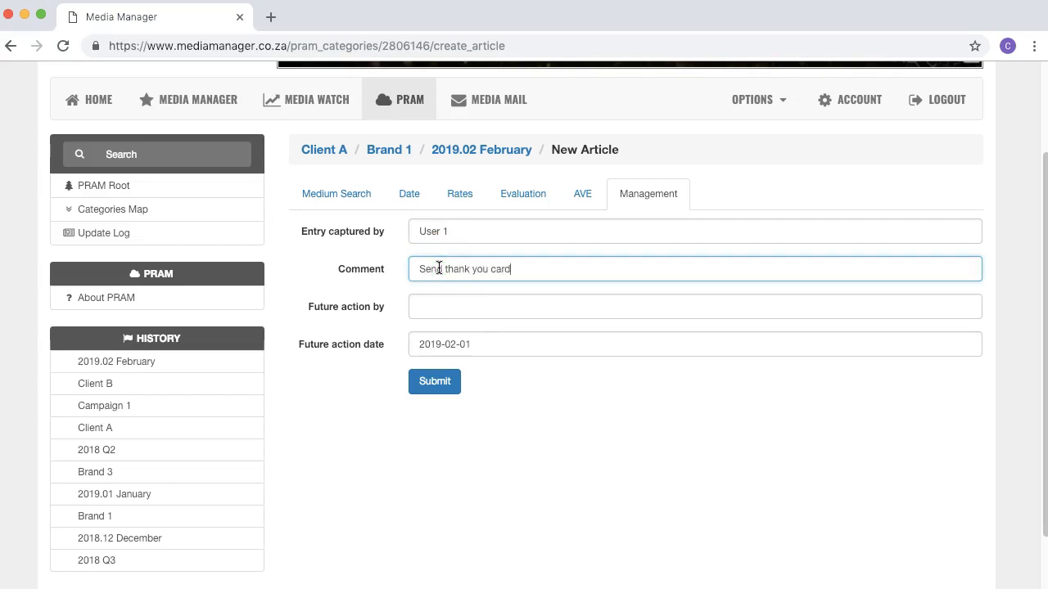
Set the future action by to "User 1" and the future action date to 2019-02-19, and submit the 947 article
{"action": "left_click", "coordinate": [426, 303]}
{"action": "type", "text": "User 1"}
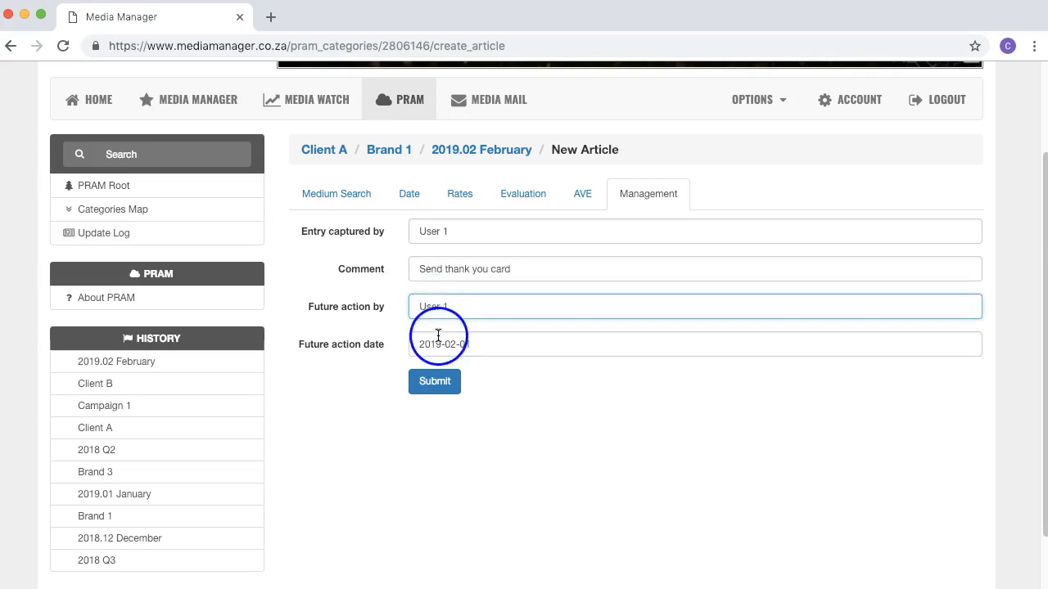
{"action": "left_click", "coordinate": [439, 344]}
{"action": "left_click", "coordinate": [470, 269]}
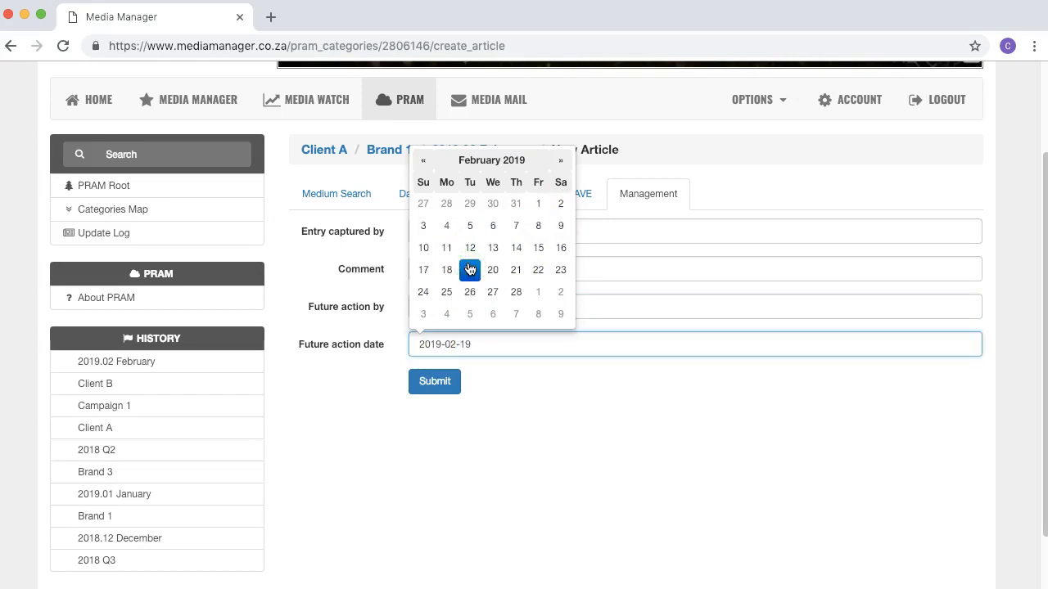
{"action": "left_click", "coordinate": [434, 382]}
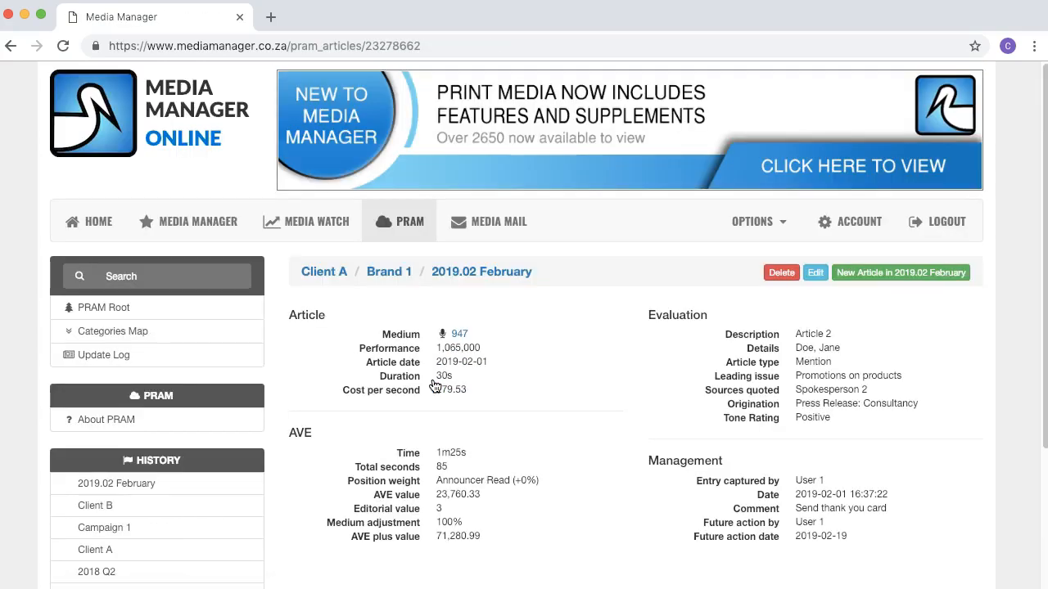
{"action": "left_click", "coordinate": [434, 385]}
{"action": "left_click", "coordinate": [901, 276]}
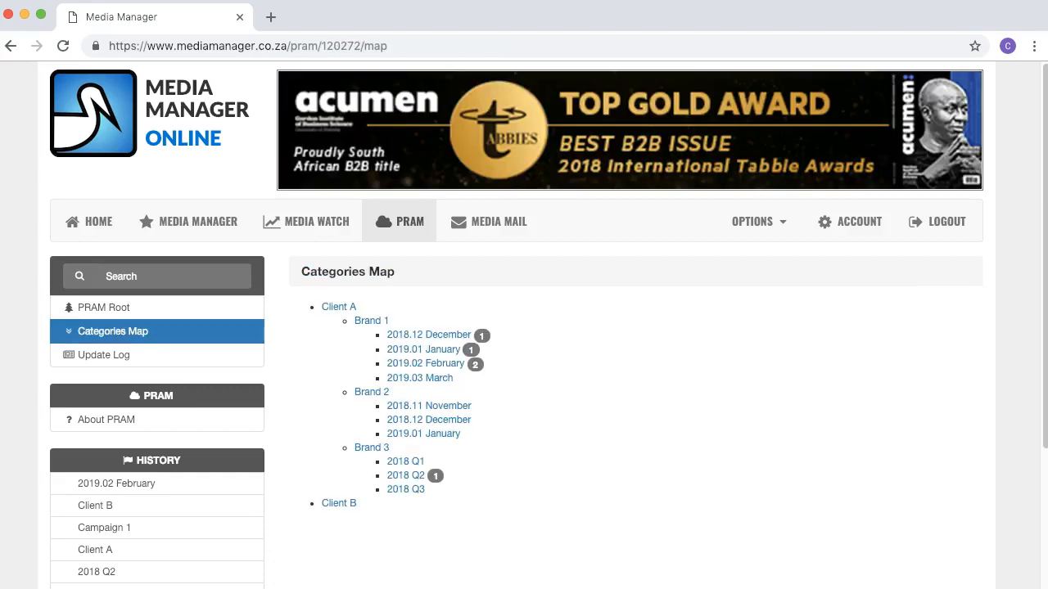
Edit Article 2 in Client A's Brand 1 category 2019.02 February, setting the sources quoted to "Spokesperson 3", and submit the change
{"action": "left_click", "coordinate": [436, 368]}
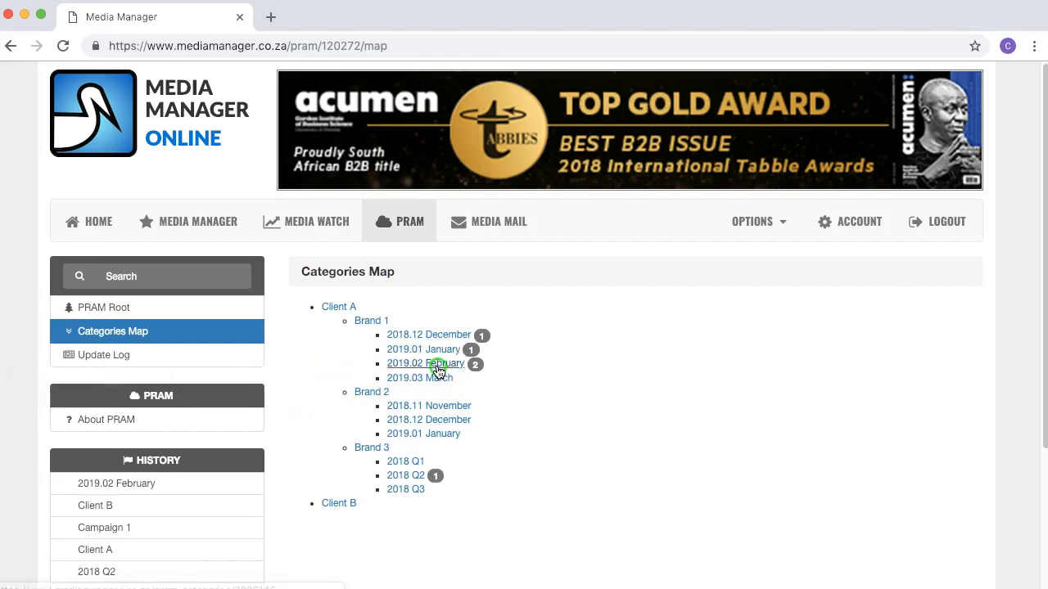
{"action": "left_click", "coordinate": [428, 359]}
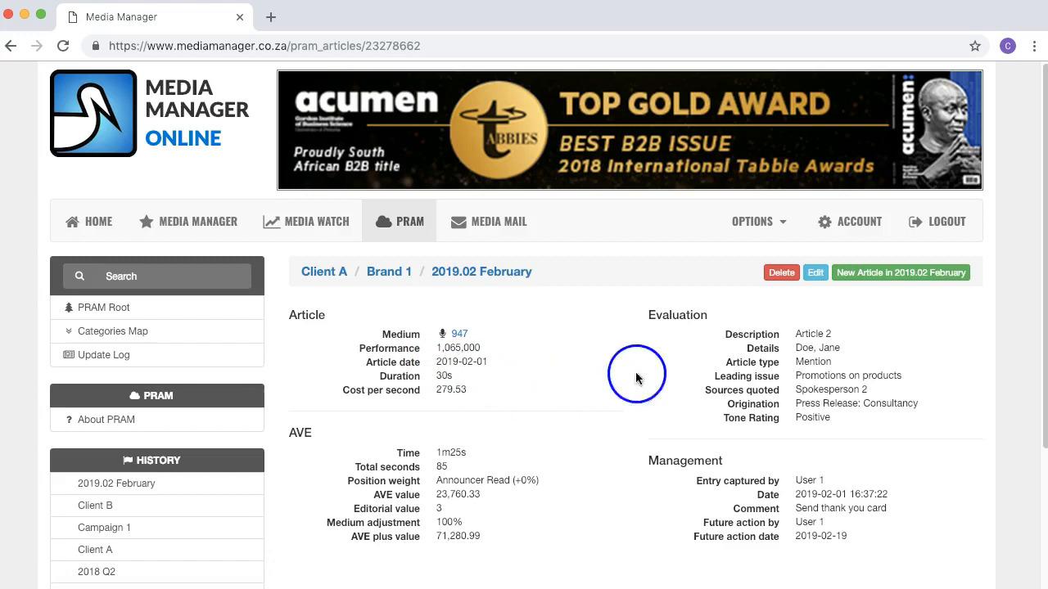
{"action": "left_click", "coordinate": [815, 274]}
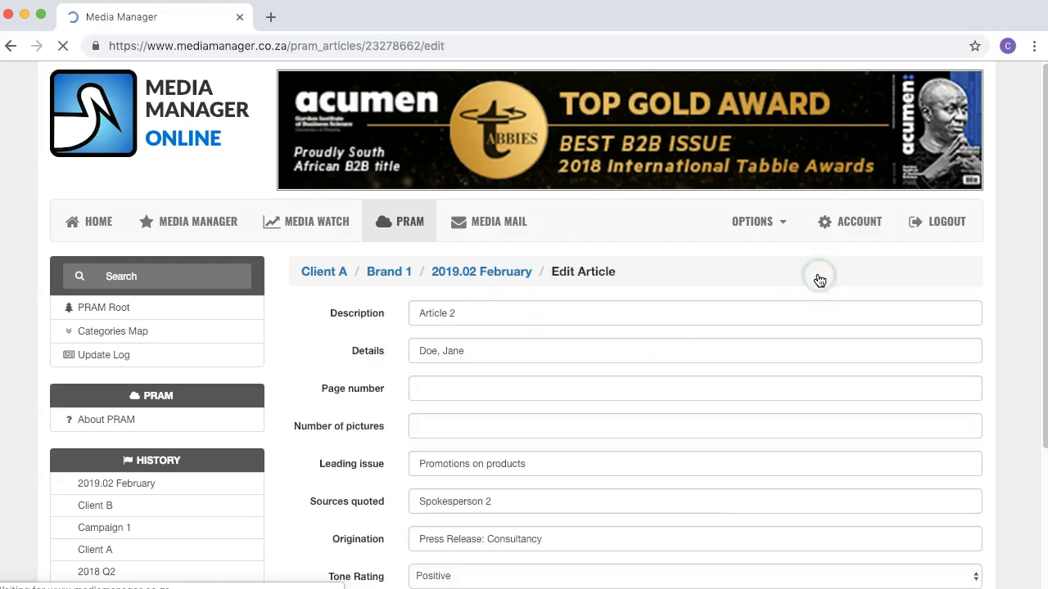
{"action": "scroll", "coordinate": [819, 281], "scroll_direction": "down", "scroll_amount": 1}
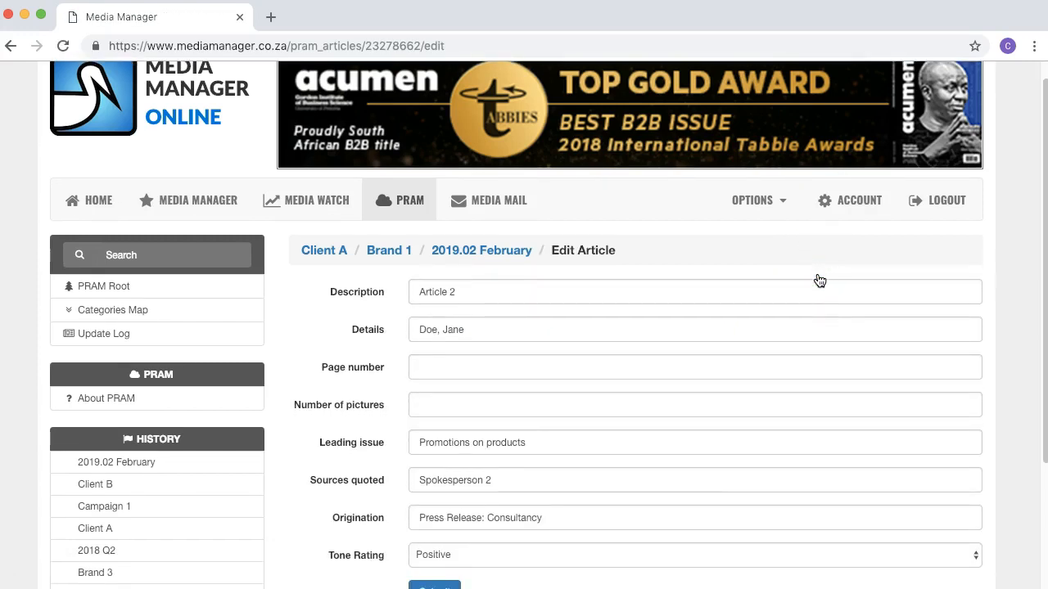
{"action": "scroll", "coordinate": [819, 280], "scroll_direction": "down", "scroll_amount": 1}
{"action": "left_click", "coordinate": [588, 416]}
{"action": "key", "text": "BackSpace"}
{"action": "type", "text": "3"}
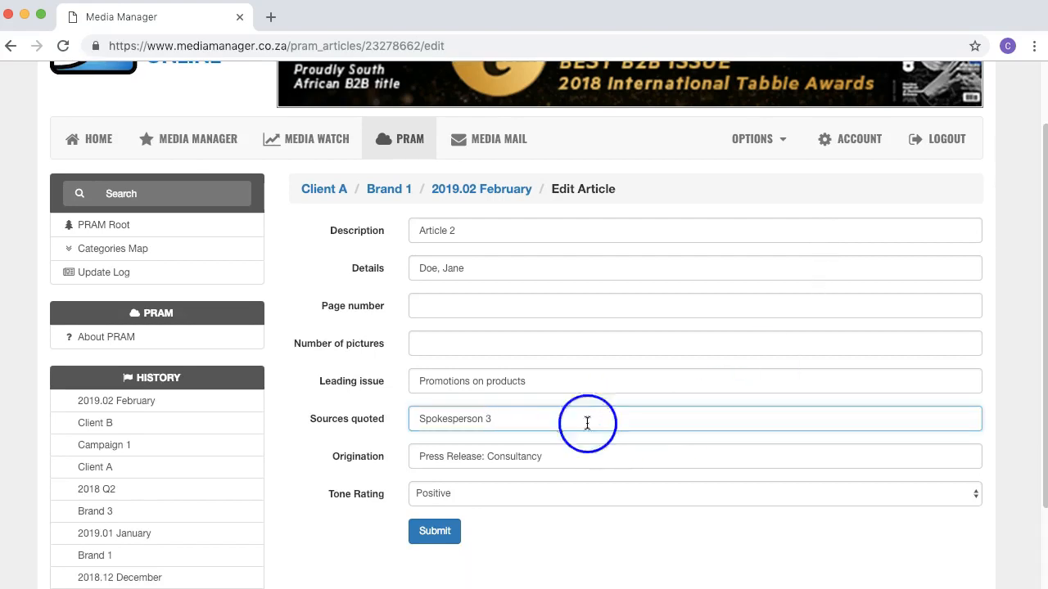
{"action": "left_click", "coordinate": [462, 532]}
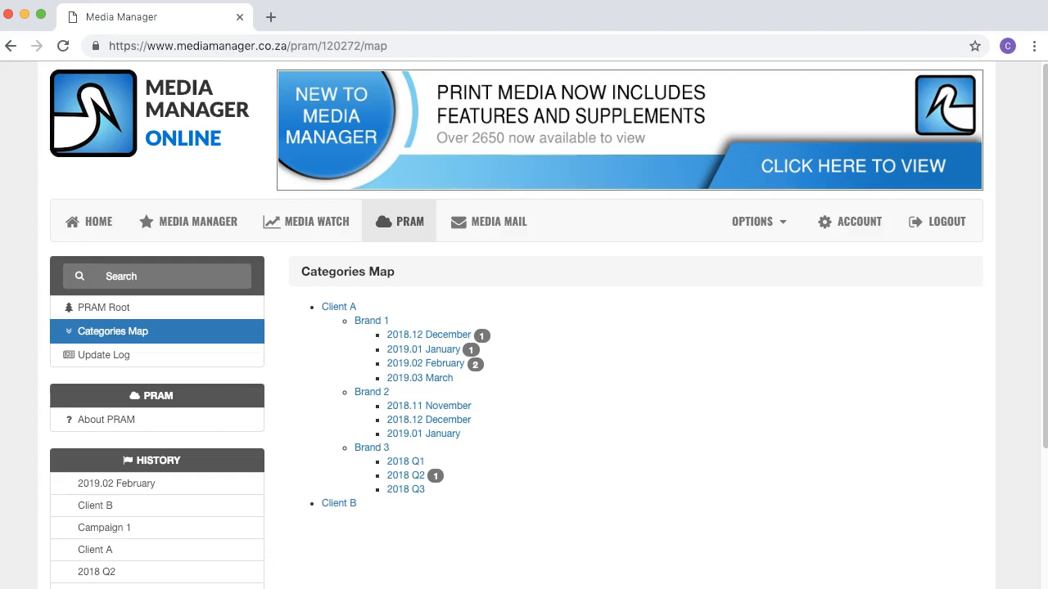
Move Article 1 from Brand 1's 2019.02 February category to 2019.03 March
{"action": "left_click", "coordinate": [440, 365]}
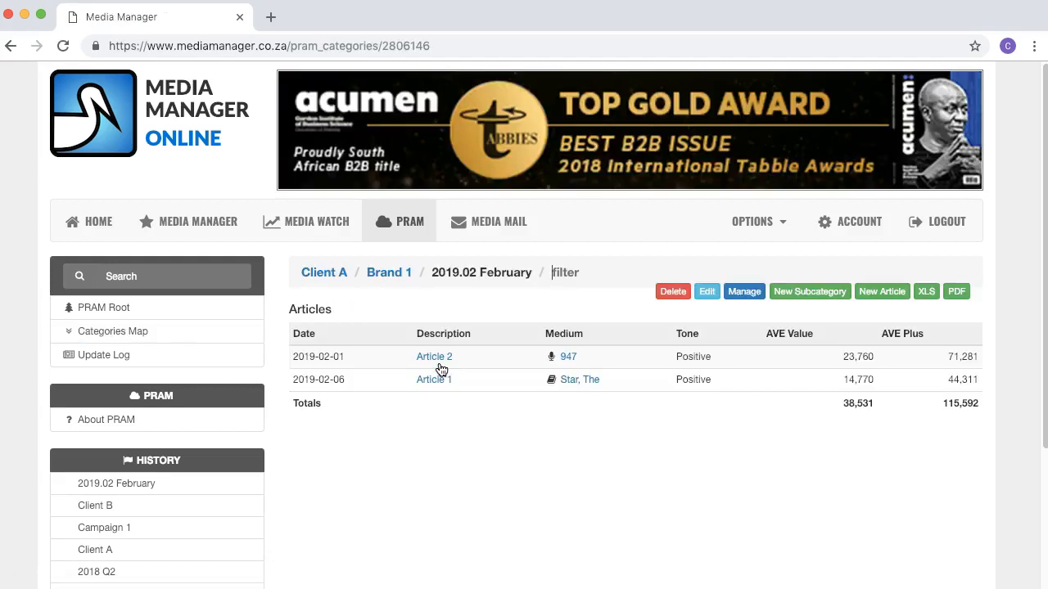
{"action": "left_click", "coordinate": [757, 297]}
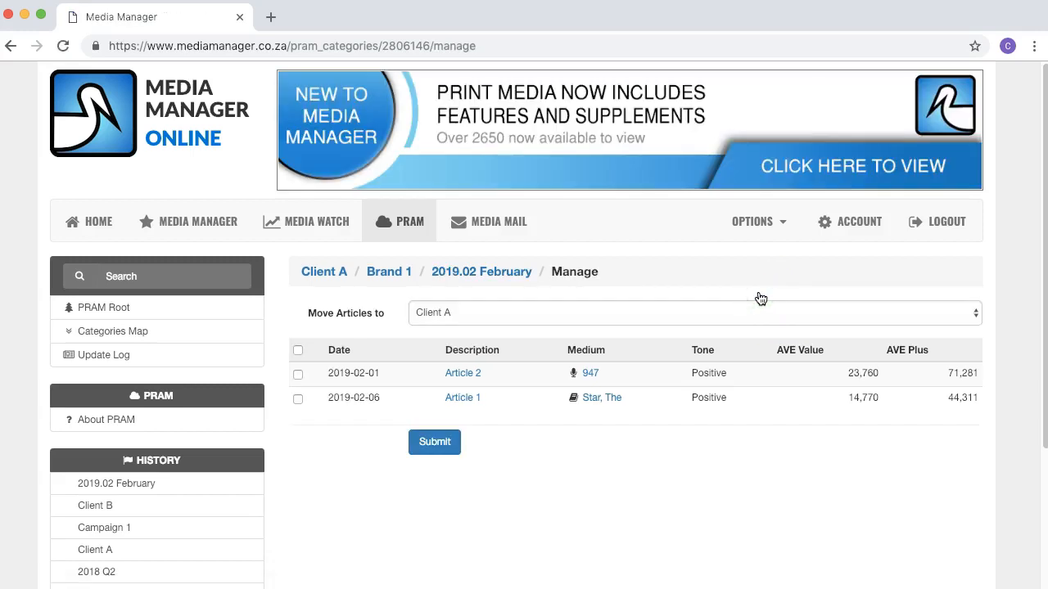
{"action": "left_click", "coordinate": [756, 313]}
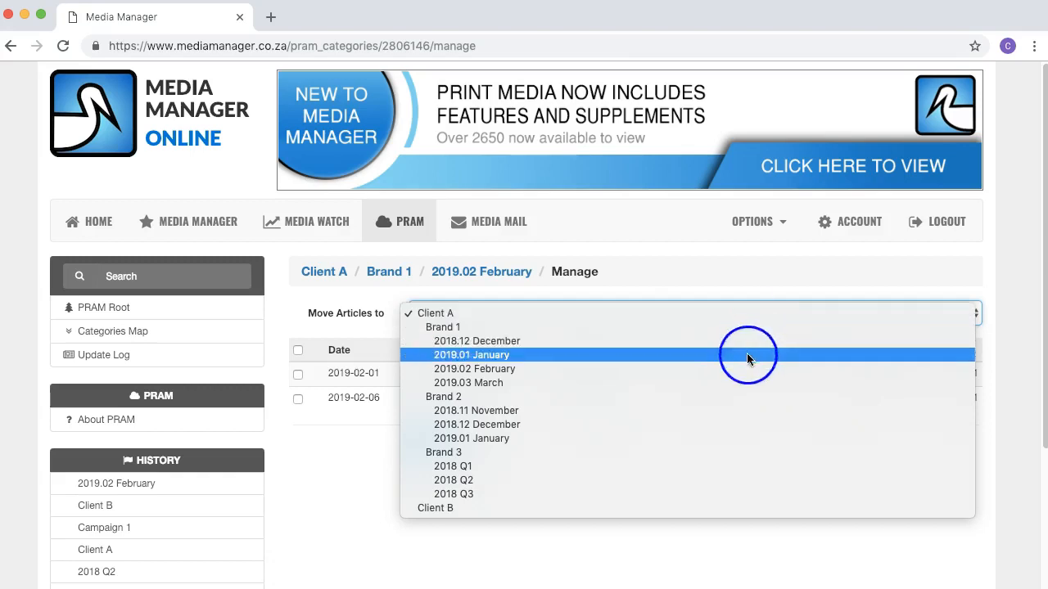
{"action": "left_click", "coordinate": [742, 378]}
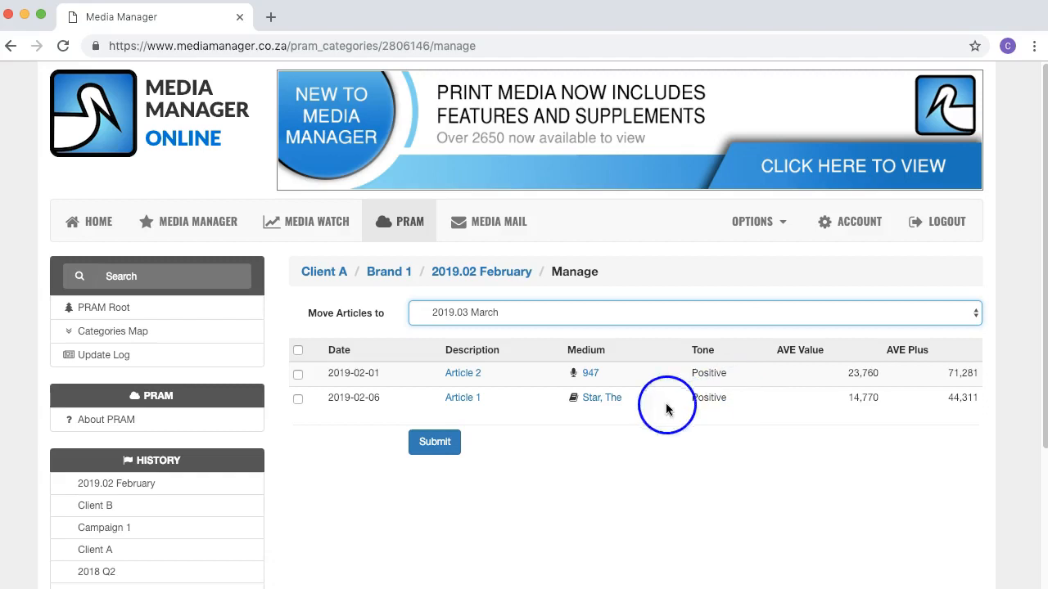
{"action": "left_click", "coordinate": [298, 399]}
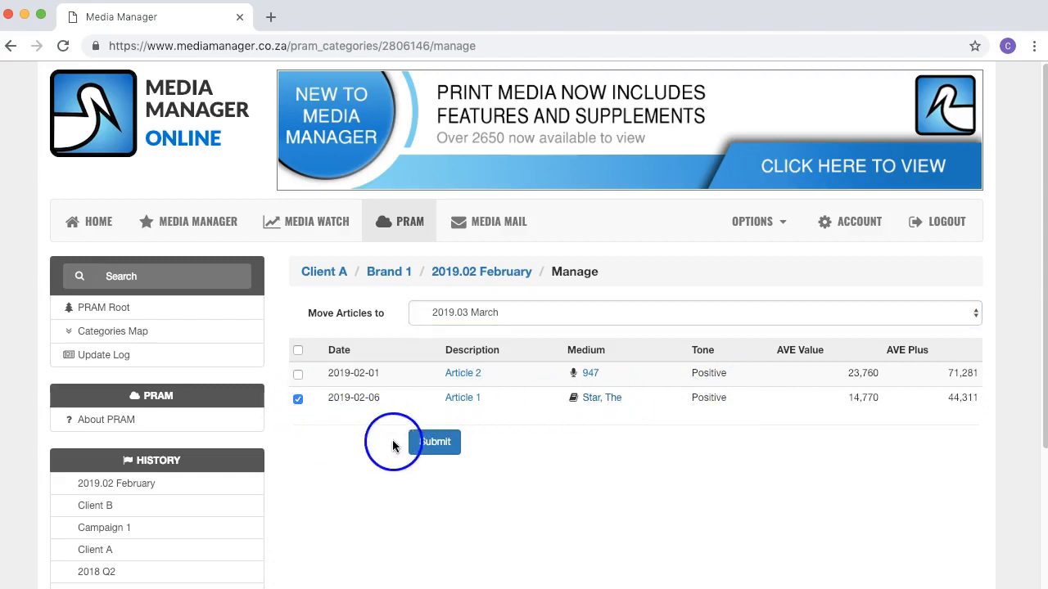
{"action": "left_click", "coordinate": [436, 452]}
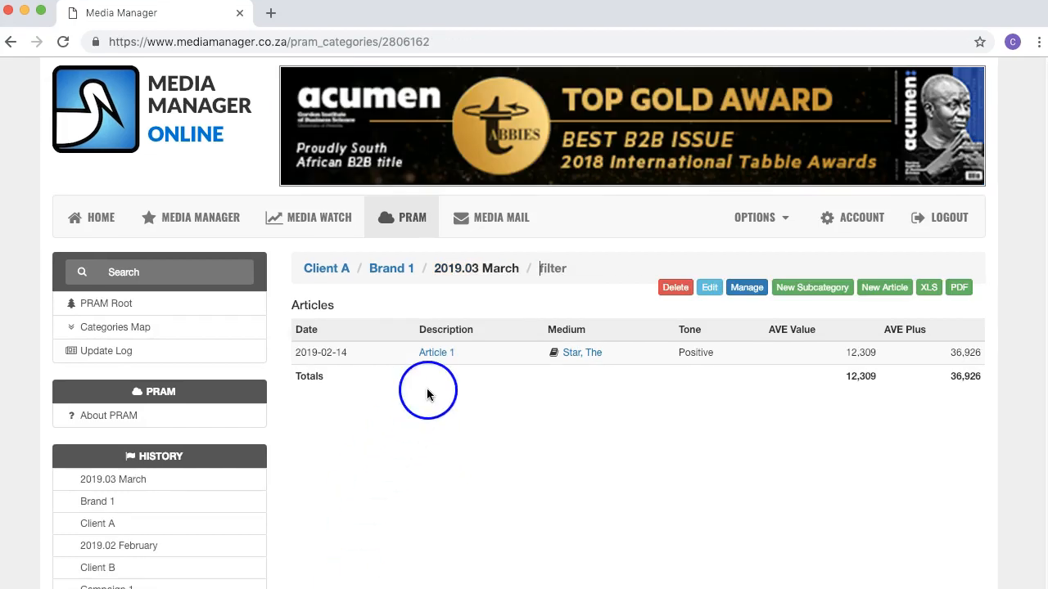
Delete Article 1 from Brand 1's 2019.03 March category and confirm the deletion
{"action": "left_click", "coordinate": [436, 353]}
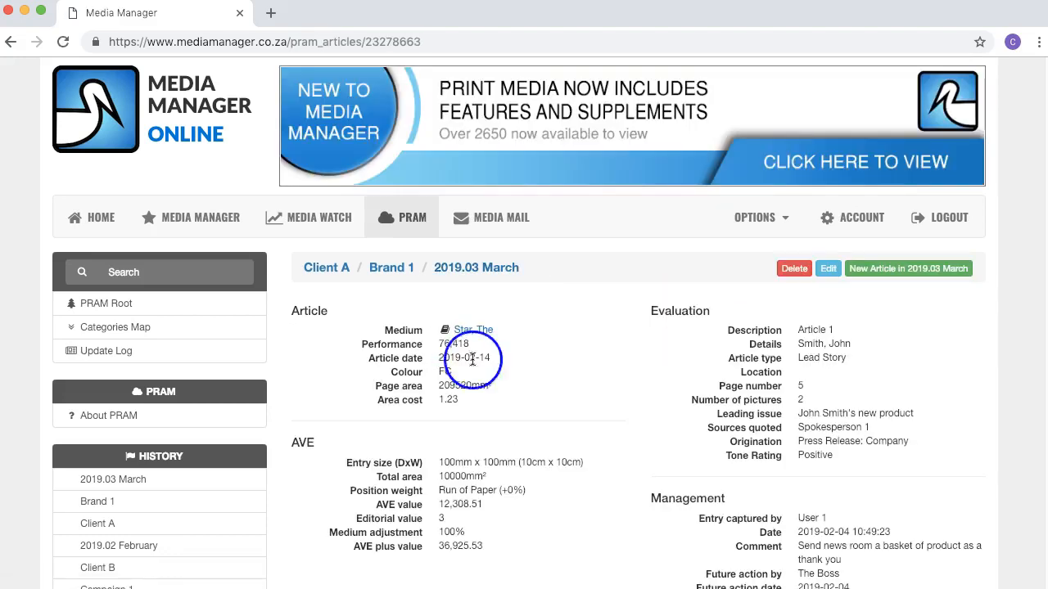
{"action": "left_click", "coordinate": [794, 268]}
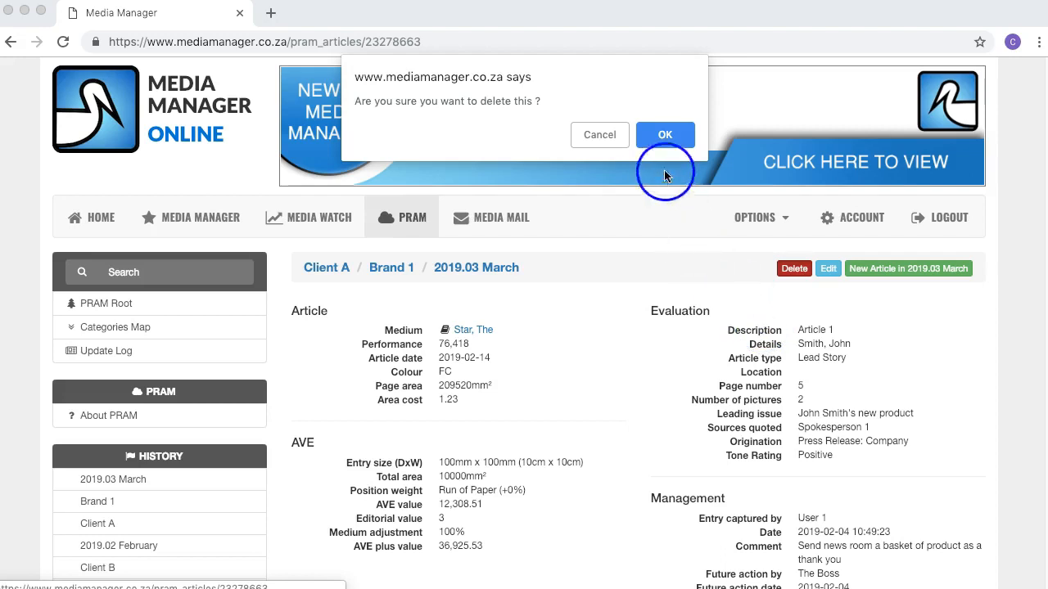
{"action": "left_click", "coordinate": [665, 136]}
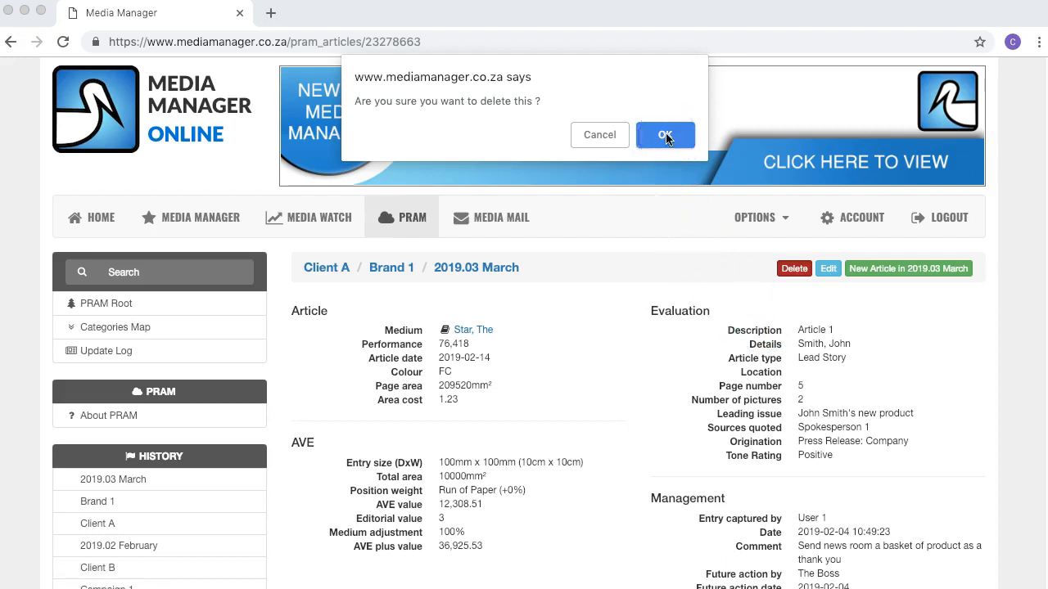
{"action": "left_click", "coordinate": [666, 136]}
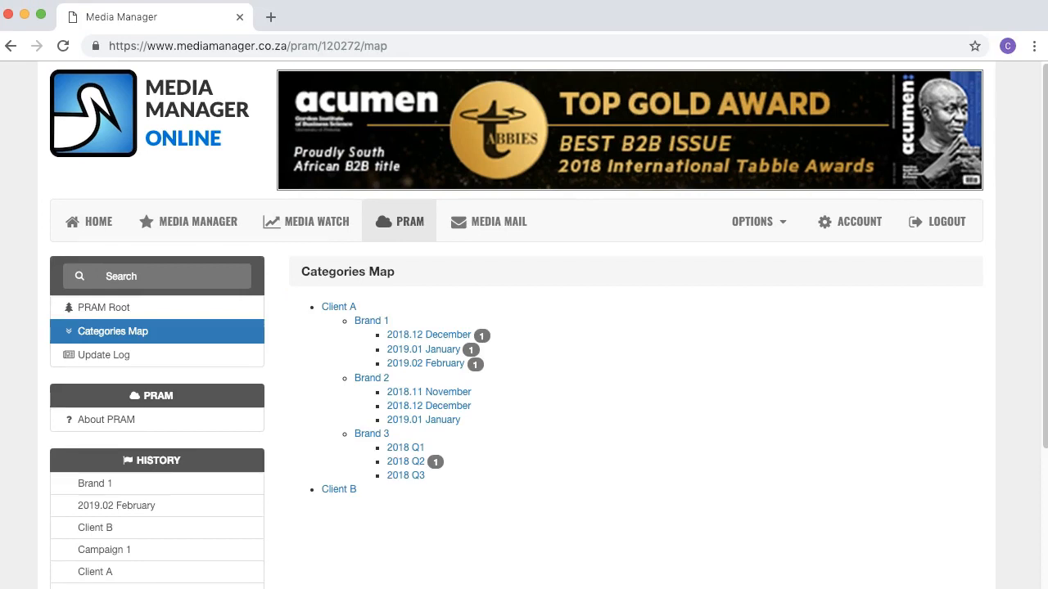
Export Client A's Brand 1 category as a PDF report and open the downloaded file
{"action": "left_click", "coordinate": [376, 325]}
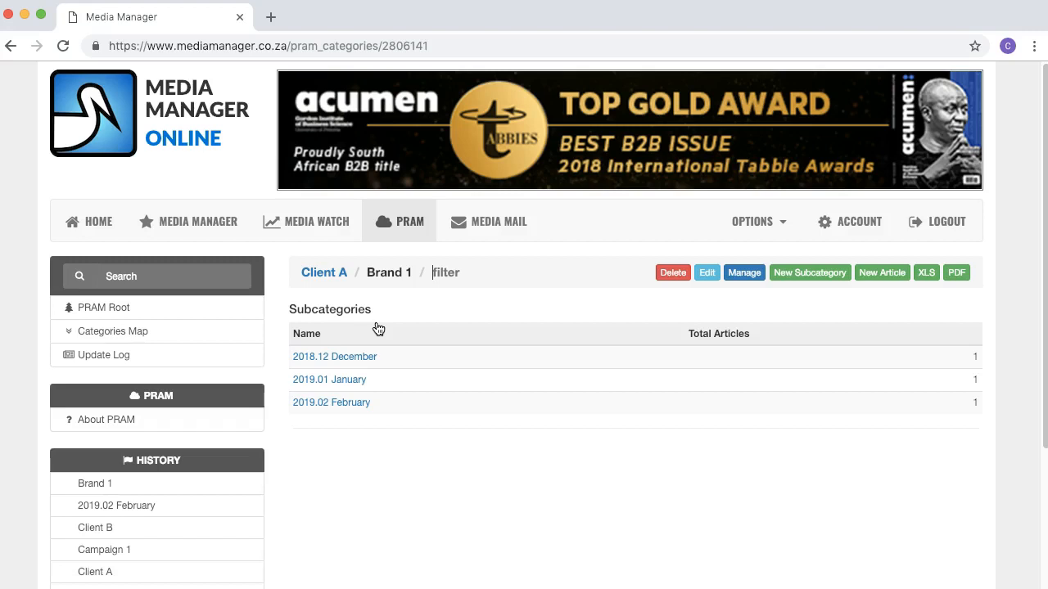
{"action": "left_click", "coordinate": [957, 273]}
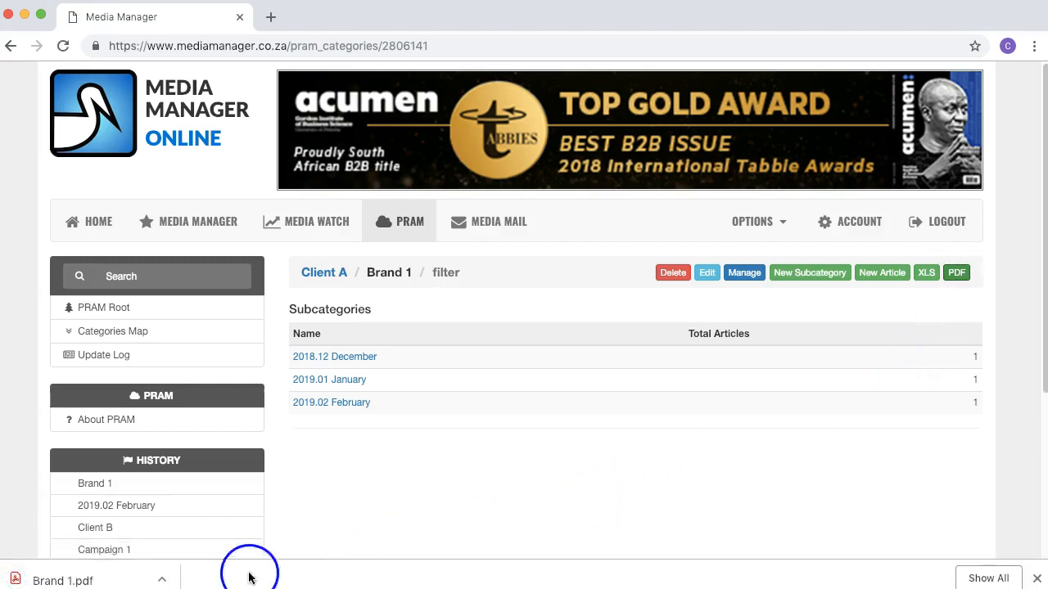
{"action": "left_click", "coordinate": [105, 582]}
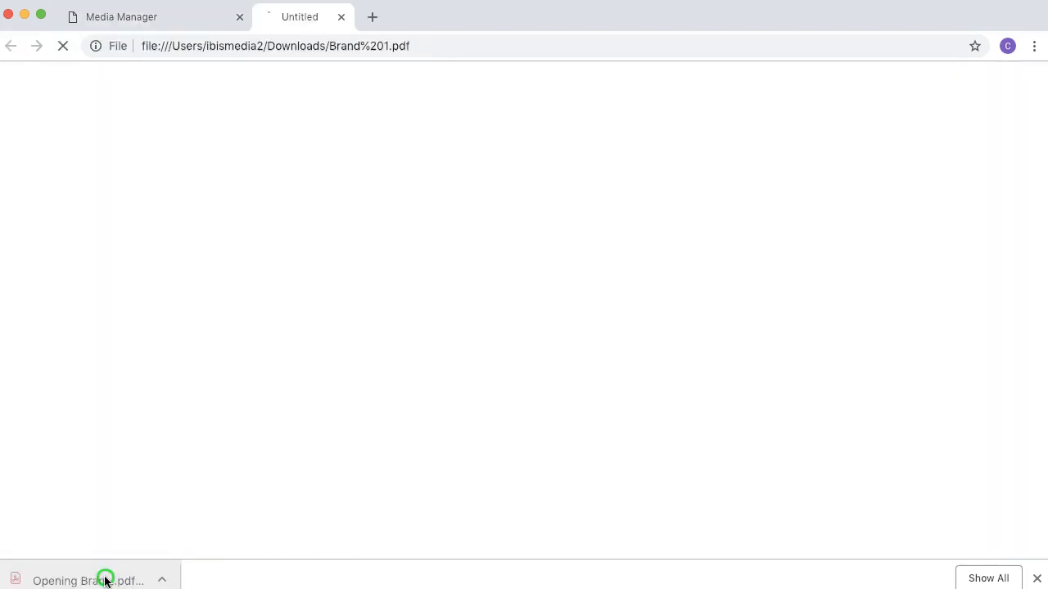